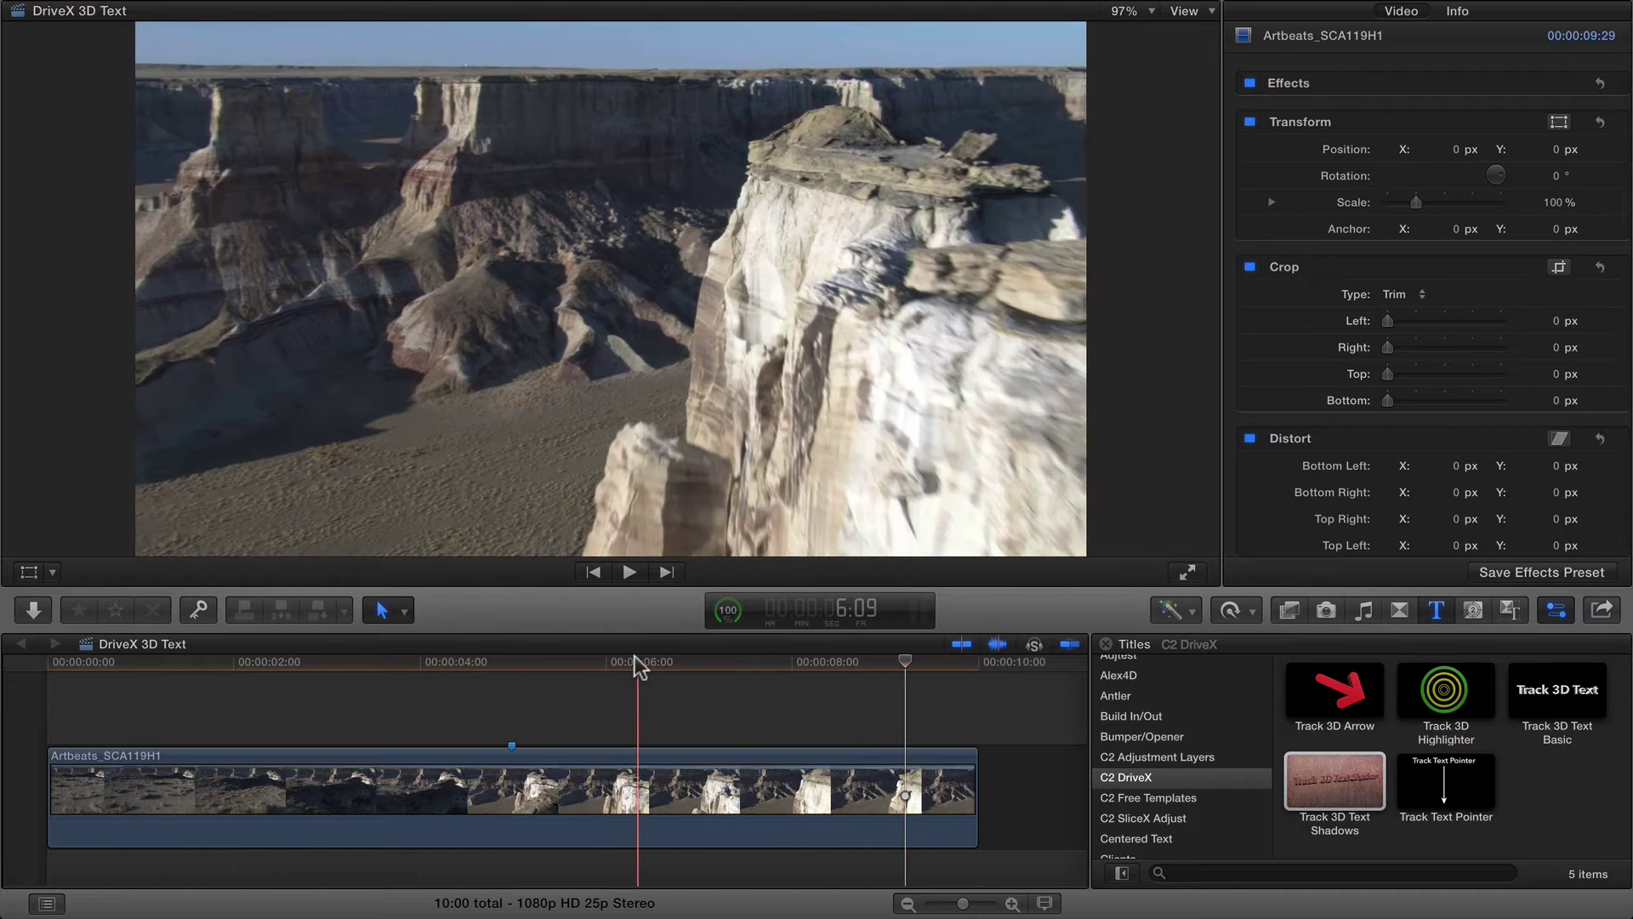
Stop playback, check the canyon floor near 7 seconds, and park the playhead at 5:00.
{"action": "left_click", "coordinate": [699, 660]}
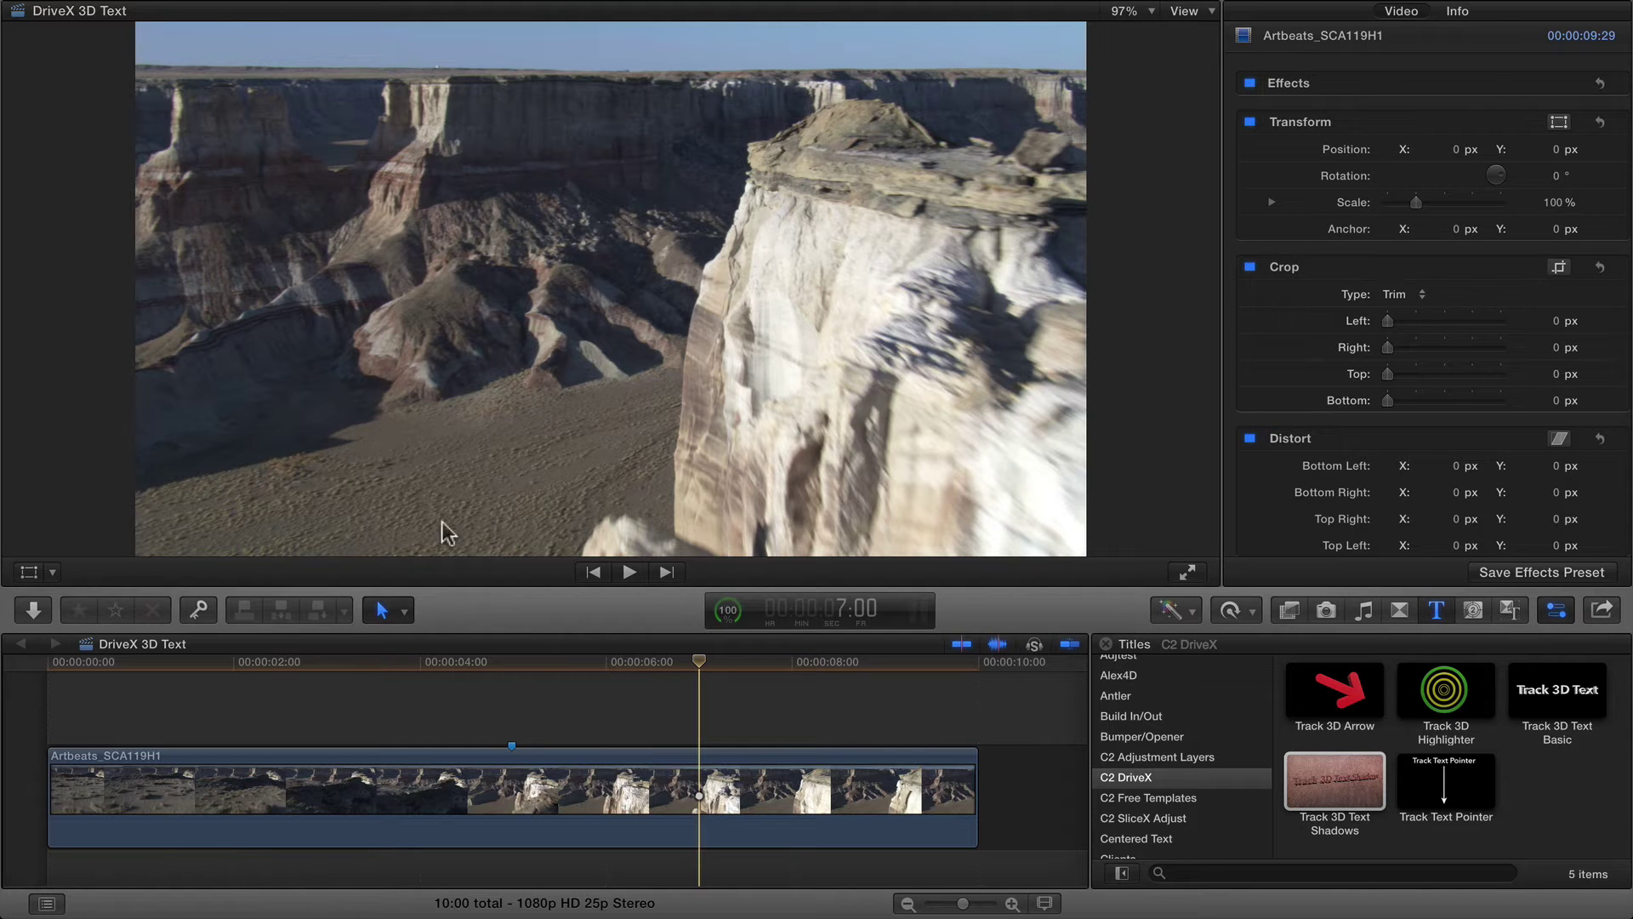
{"action": "left_click", "coordinate": [718, 661]}
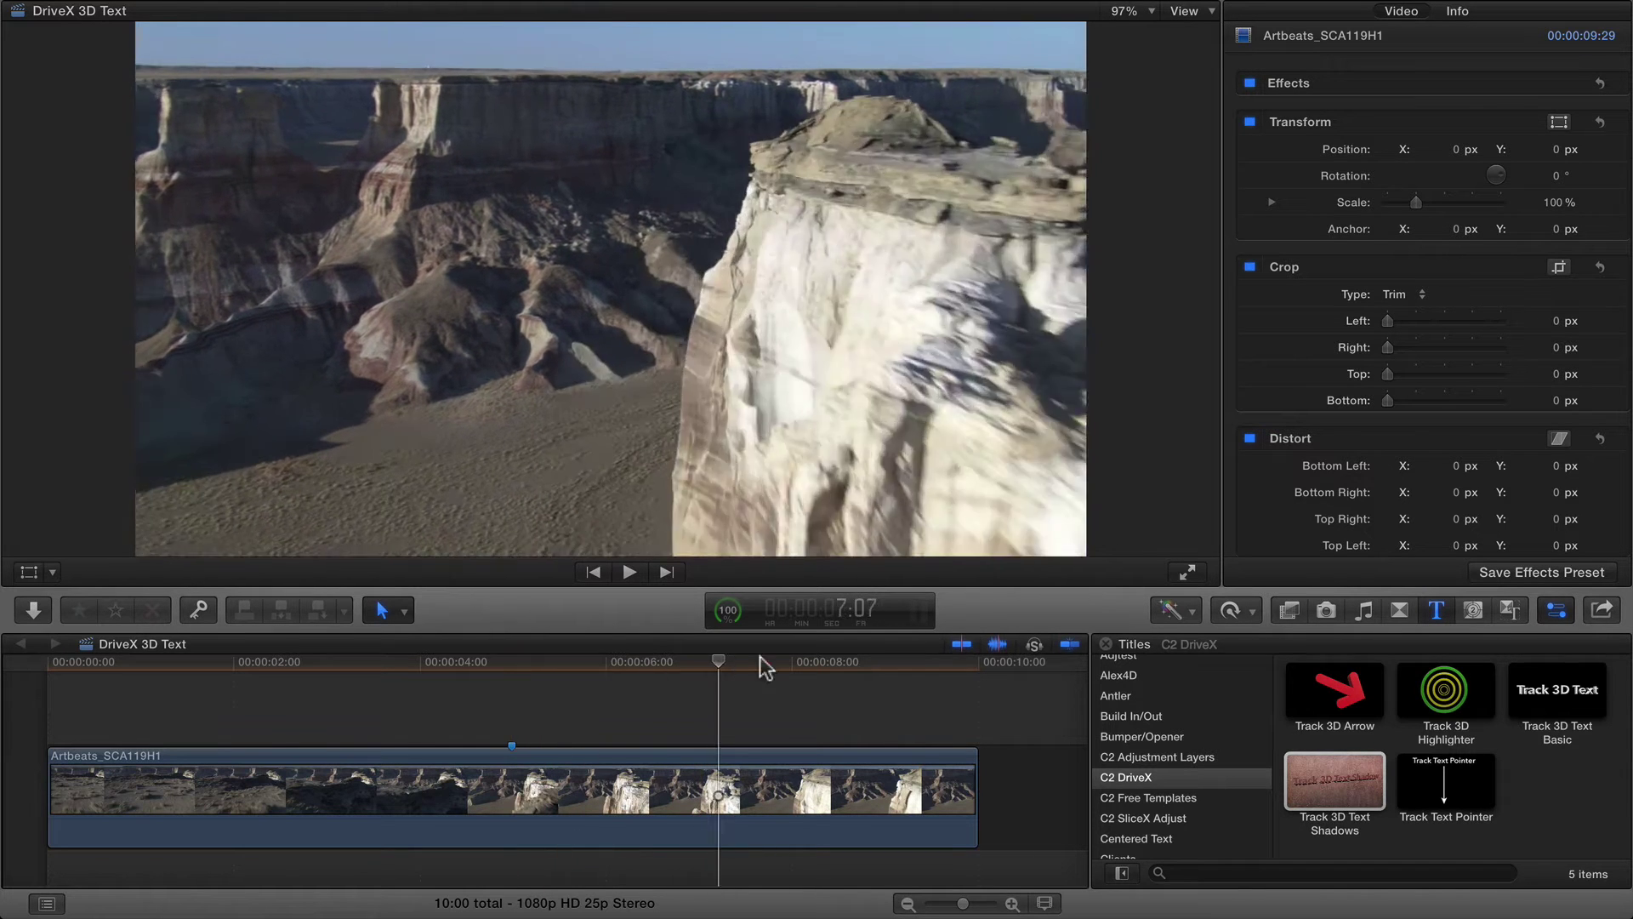
{"action": "left_click", "coordinate": [509, 661]}
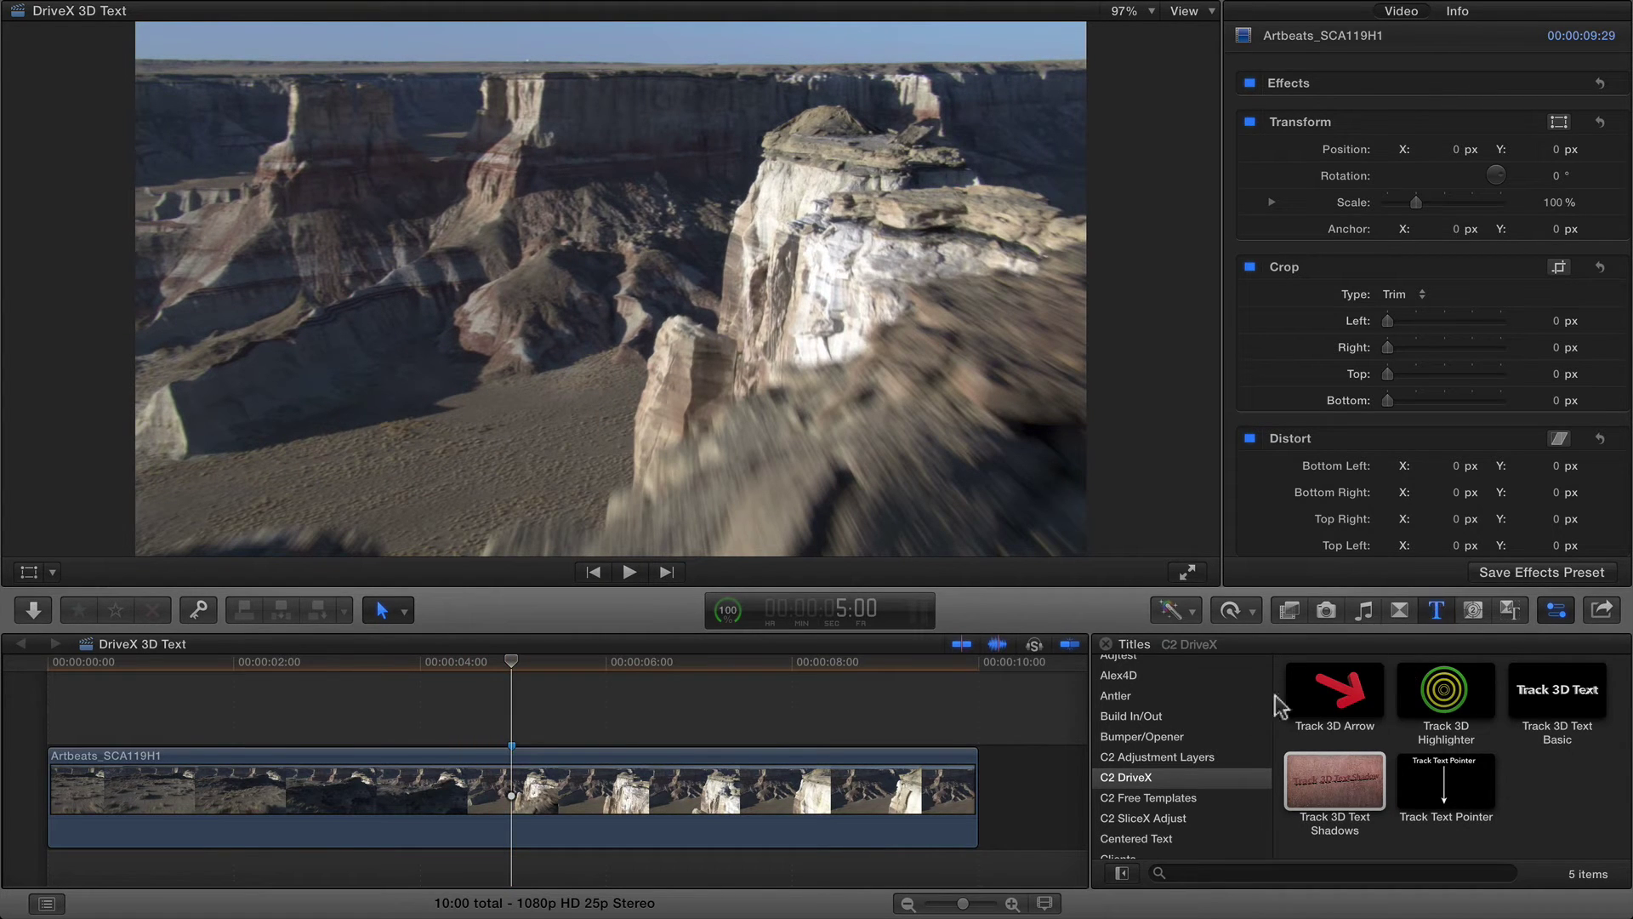
Place the Track 3D Text Shadows title over the canyon clip from 5:00 to the clip's end.
{"action": "left_click", "coordinate": [1331, 791]}
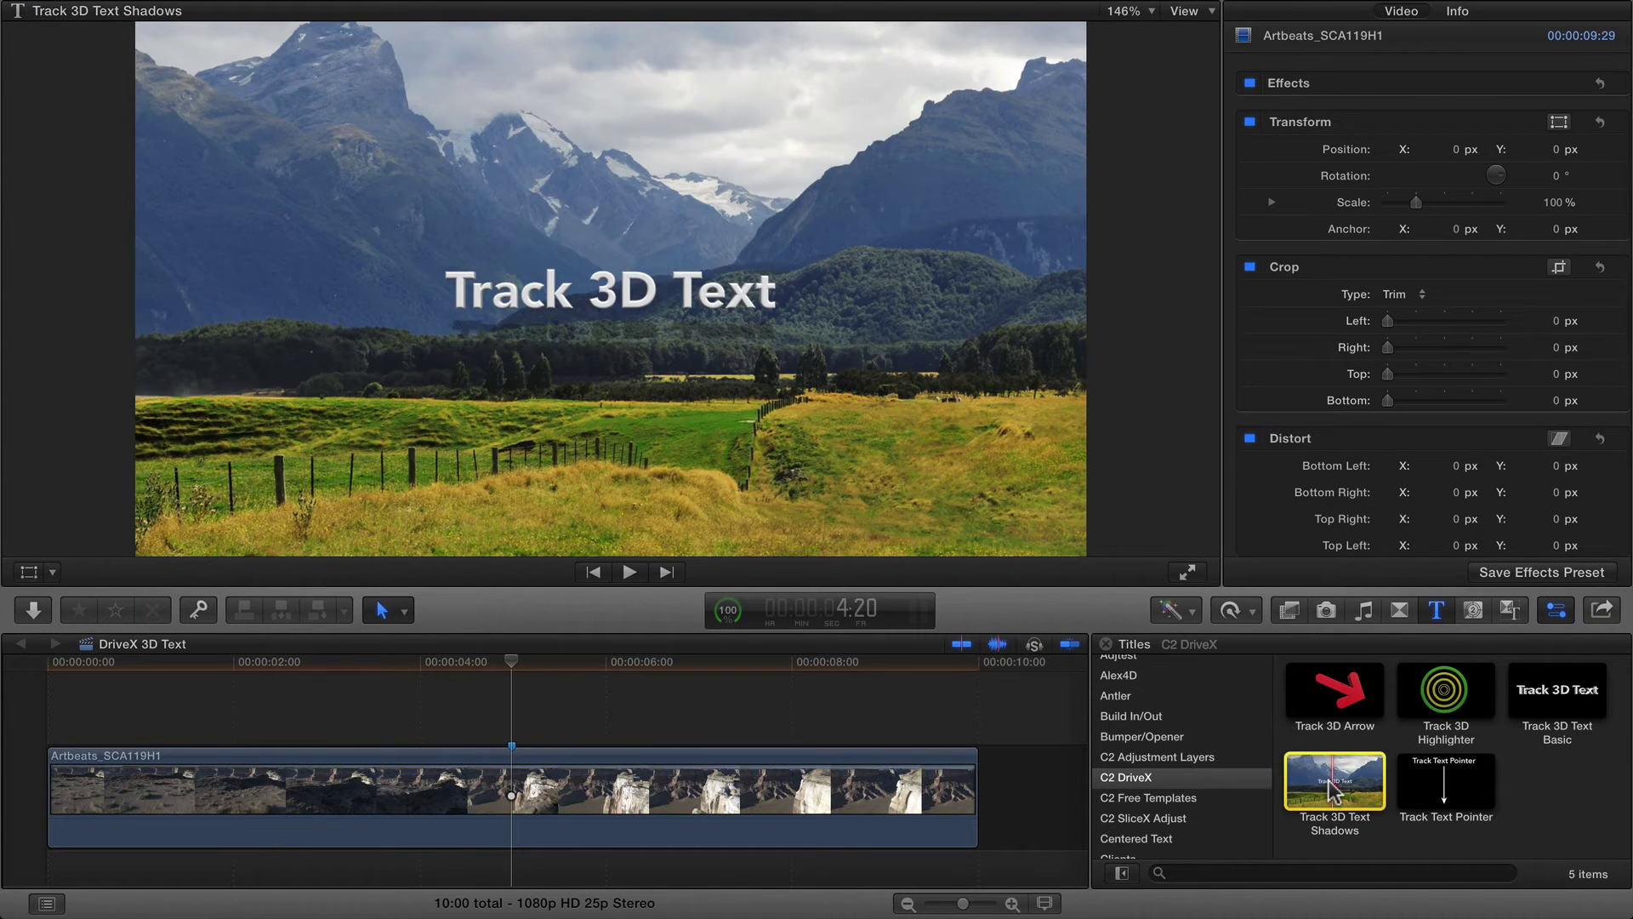
{"action": "left_click_drag", "start_coordinate": [1331, 791], "coordinate": [502, 713]}
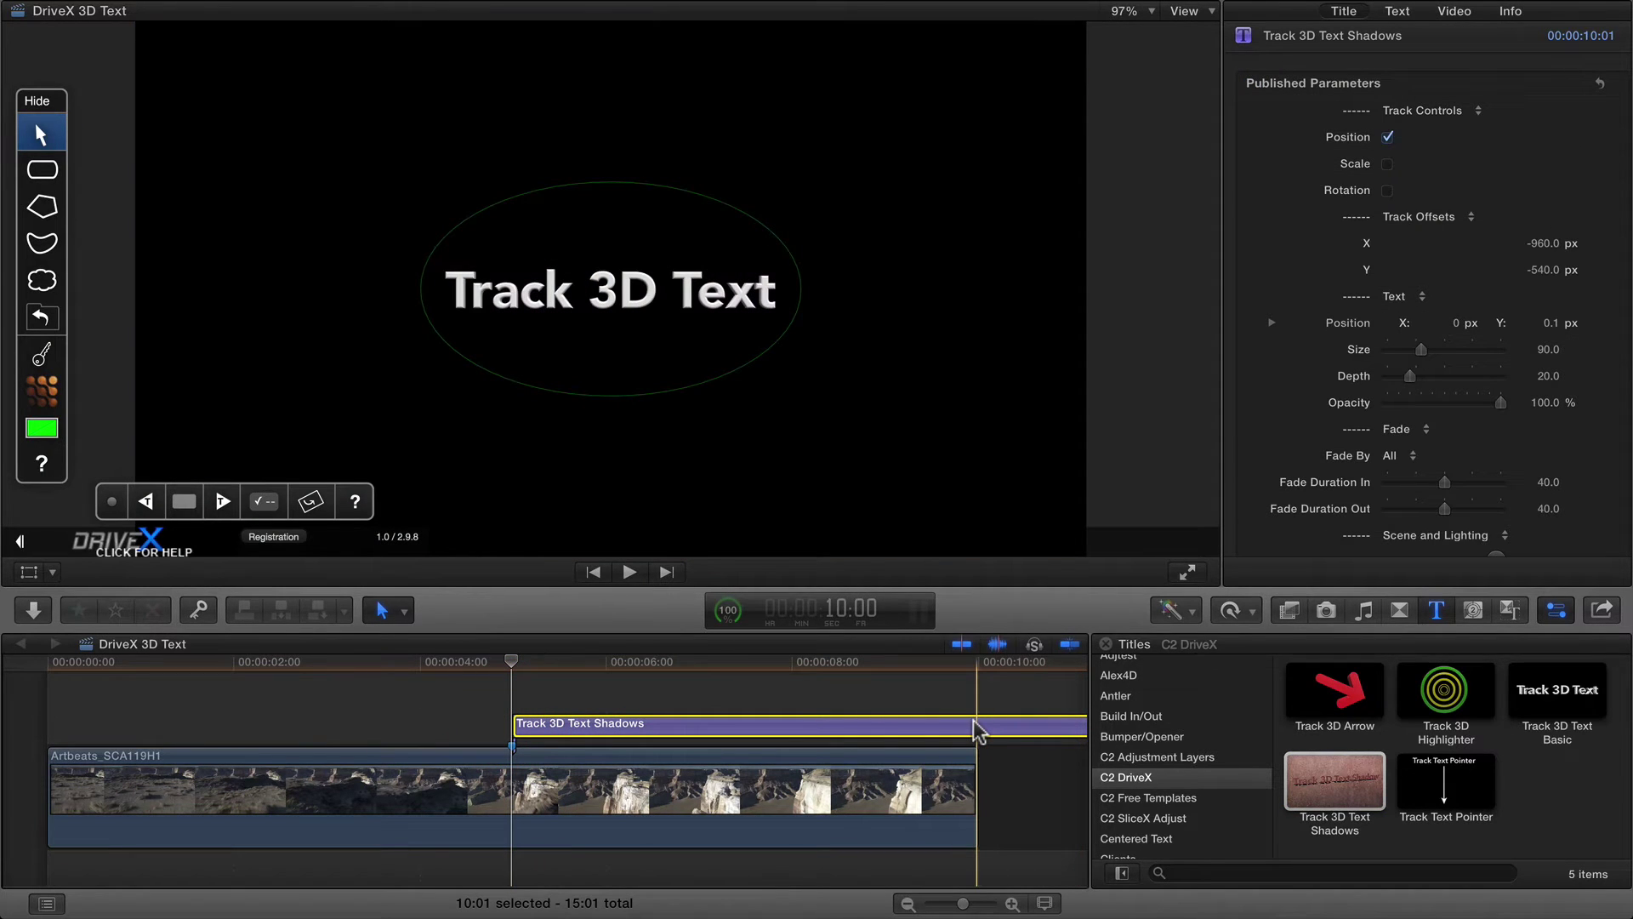
{"action": "left_click_drag", "start_coordinate": [978, 730], "coordinate": [978, 730]}
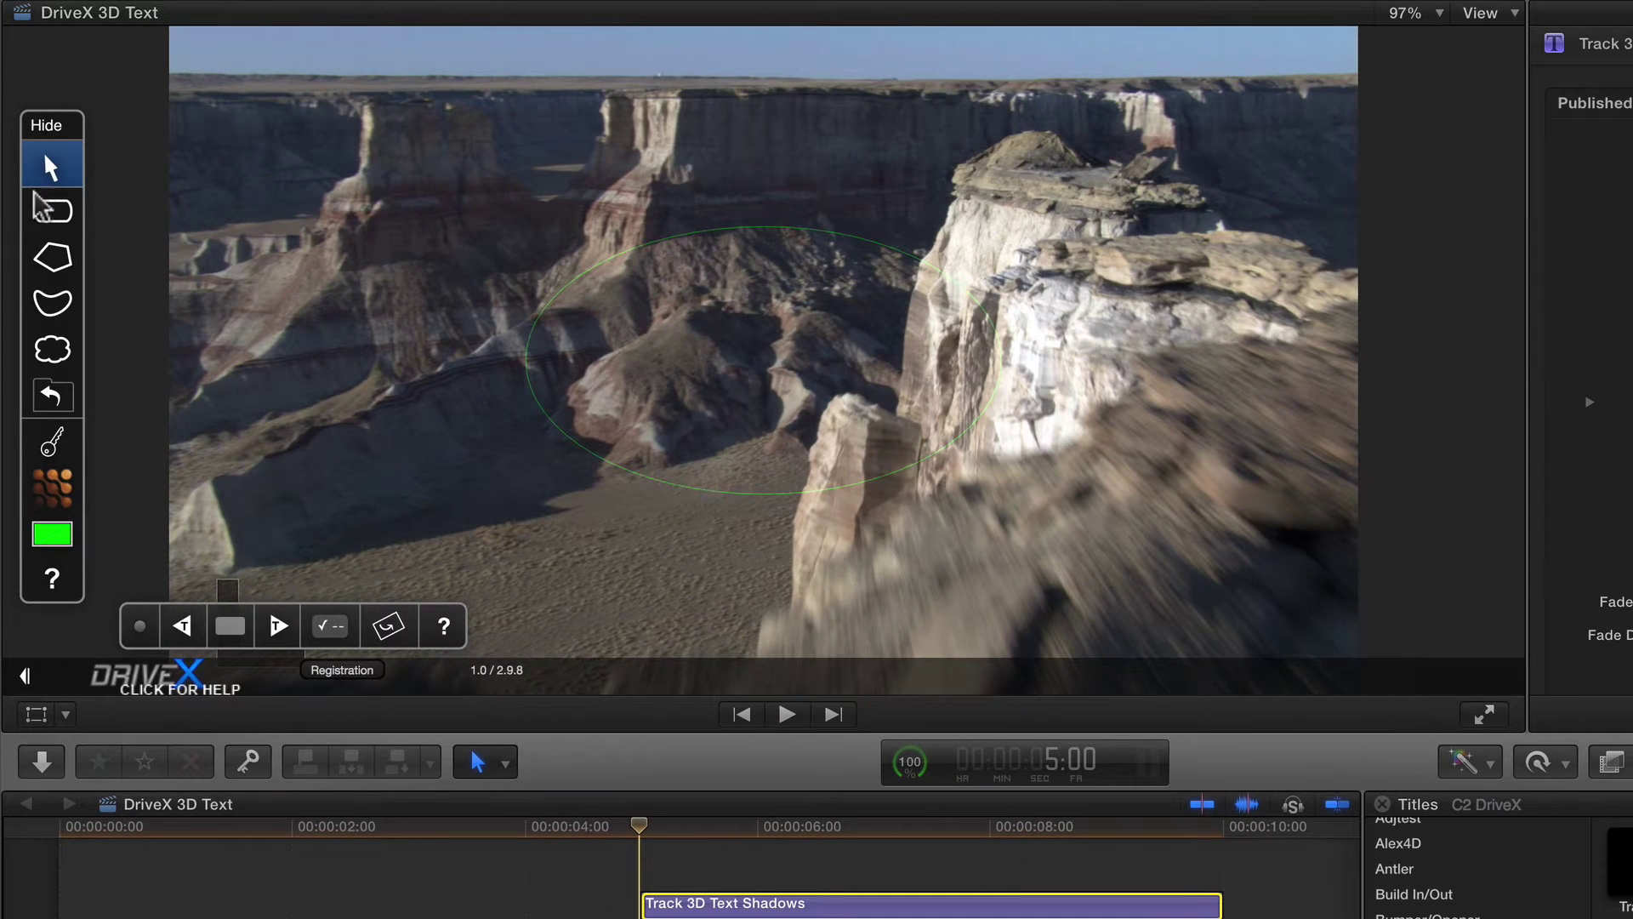
Draw an elliptical tracking region on the canyon floor below the cliffs.
{"action": "left_click", "coordinate": [50, 209]}
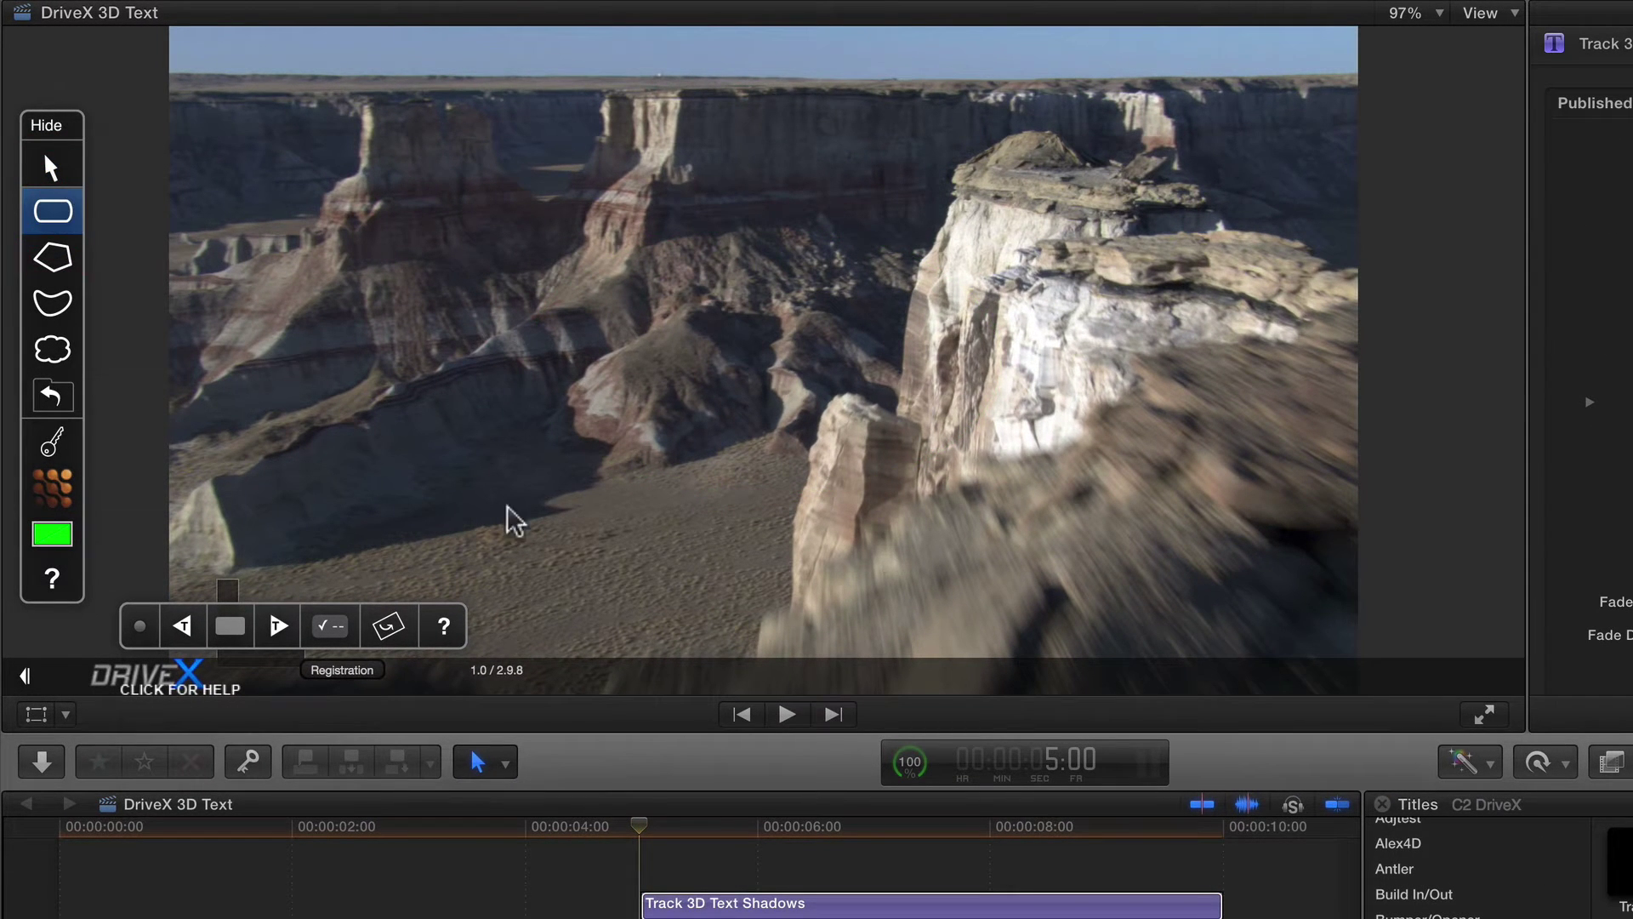
{"action": "left_click_drag", "start_coordinate": [483, 538], "coordinate": [613, 457]}
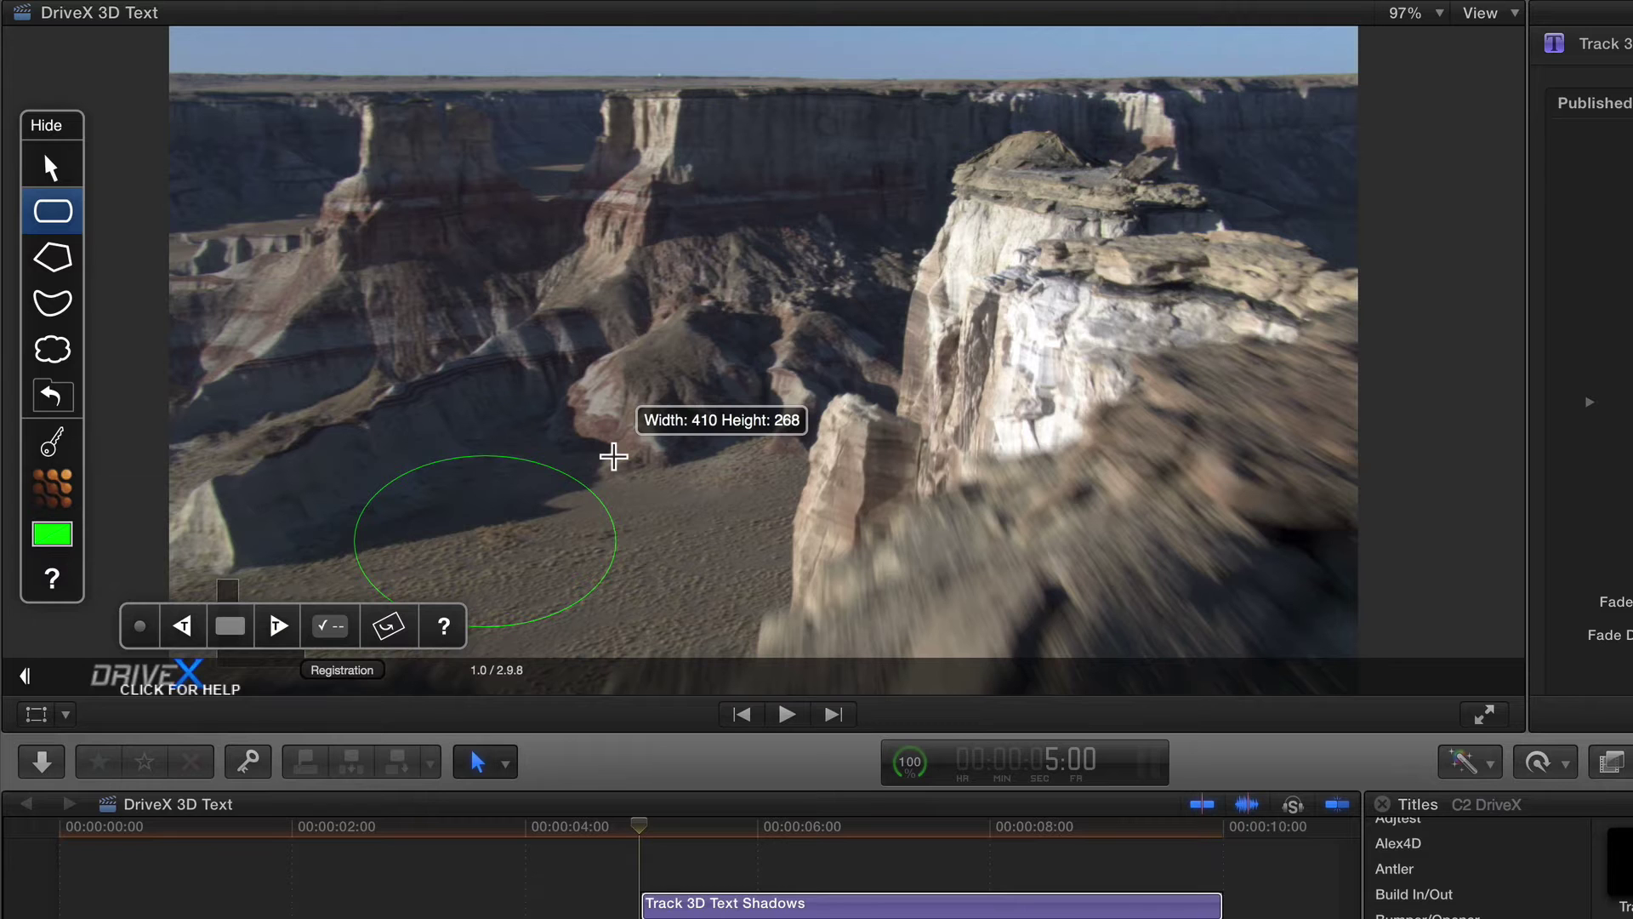
{"action": "left_click_drag", "start_coordinate": [613, 456], "coordinate": [611, 459]}
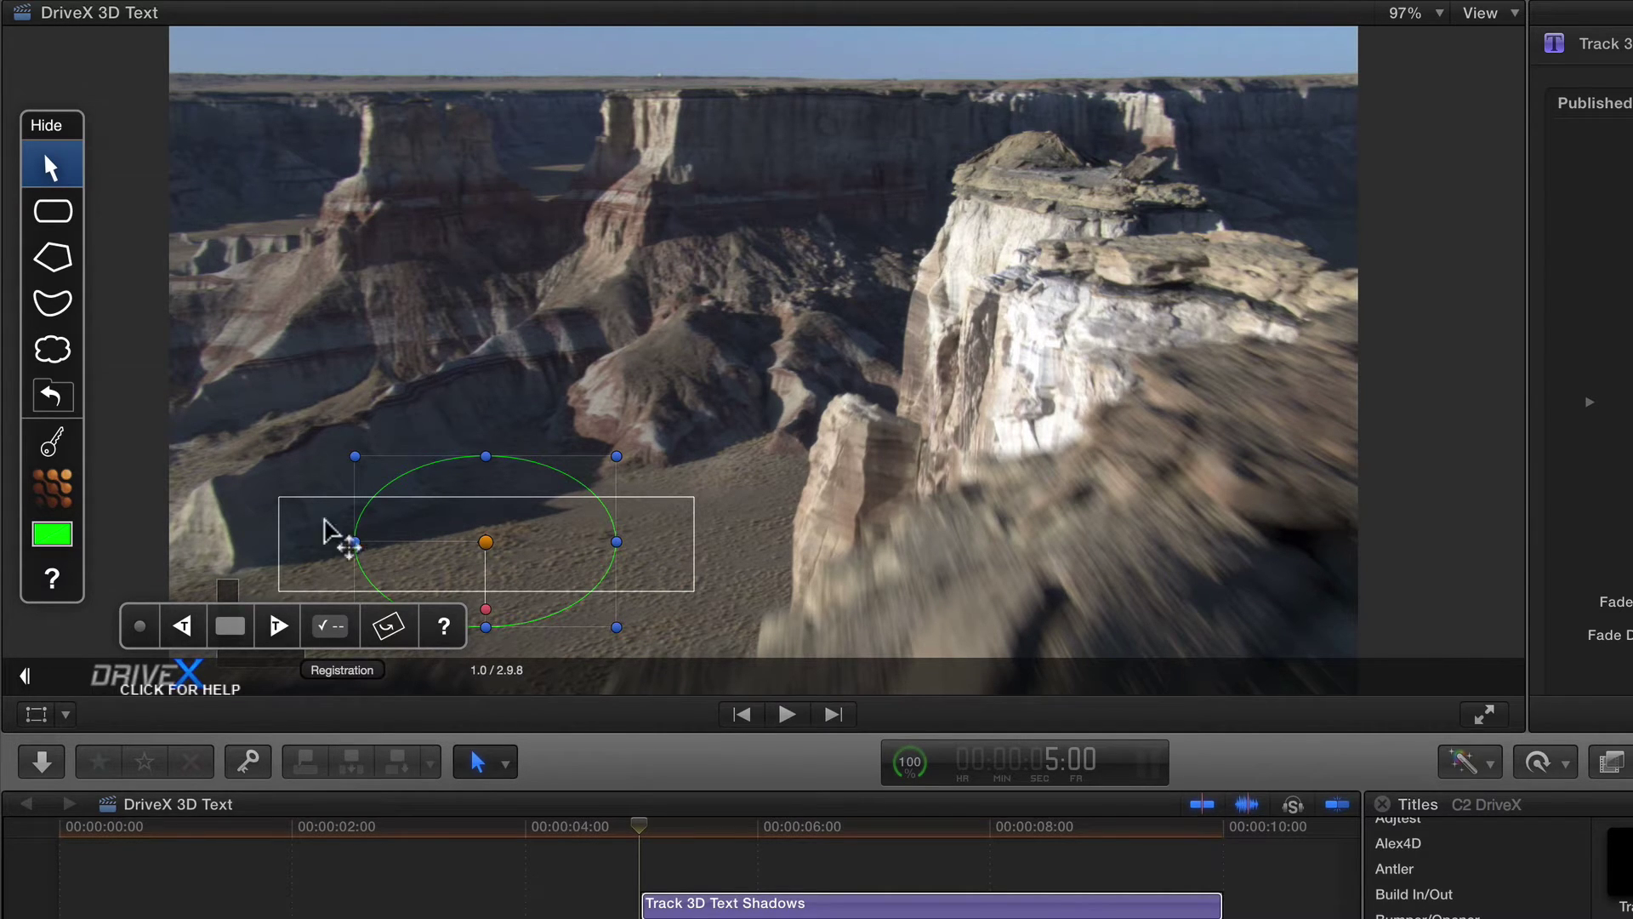
Move the tracker toolbar aside and track the floor region forward to the clip's end.
{"action": "left_click", "coordinate": [284, 627]}
{"action": "left_click_drag", "start_coordinate": [284, 627], "coordinate": [254, 61]}
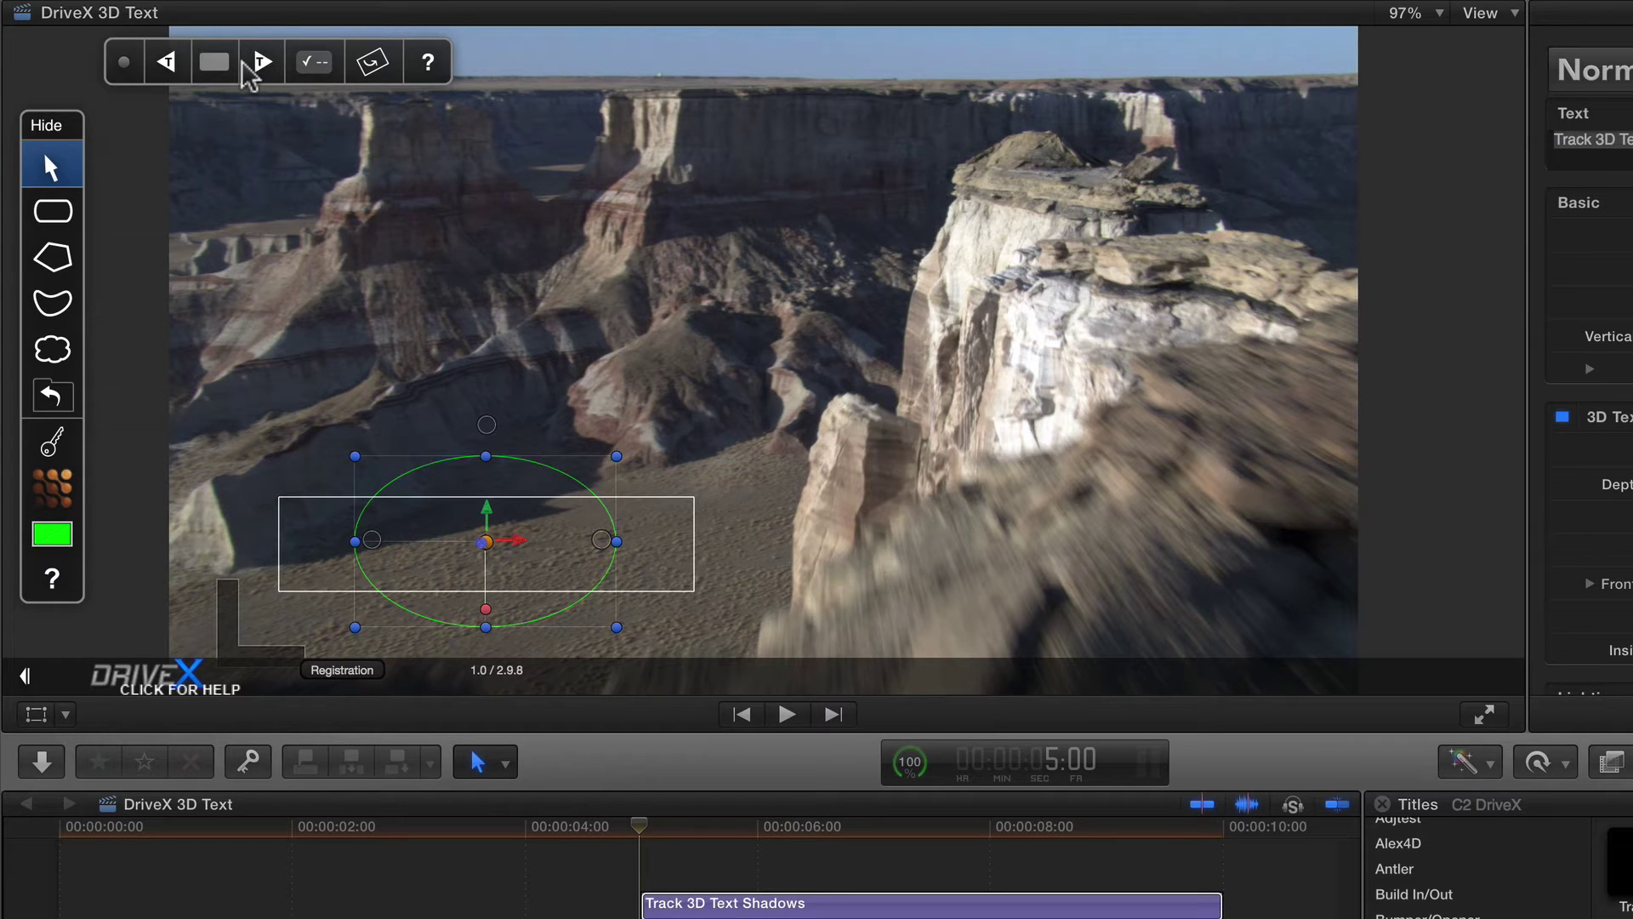
{"action": "left_click", "coordinate": [244, 67]}
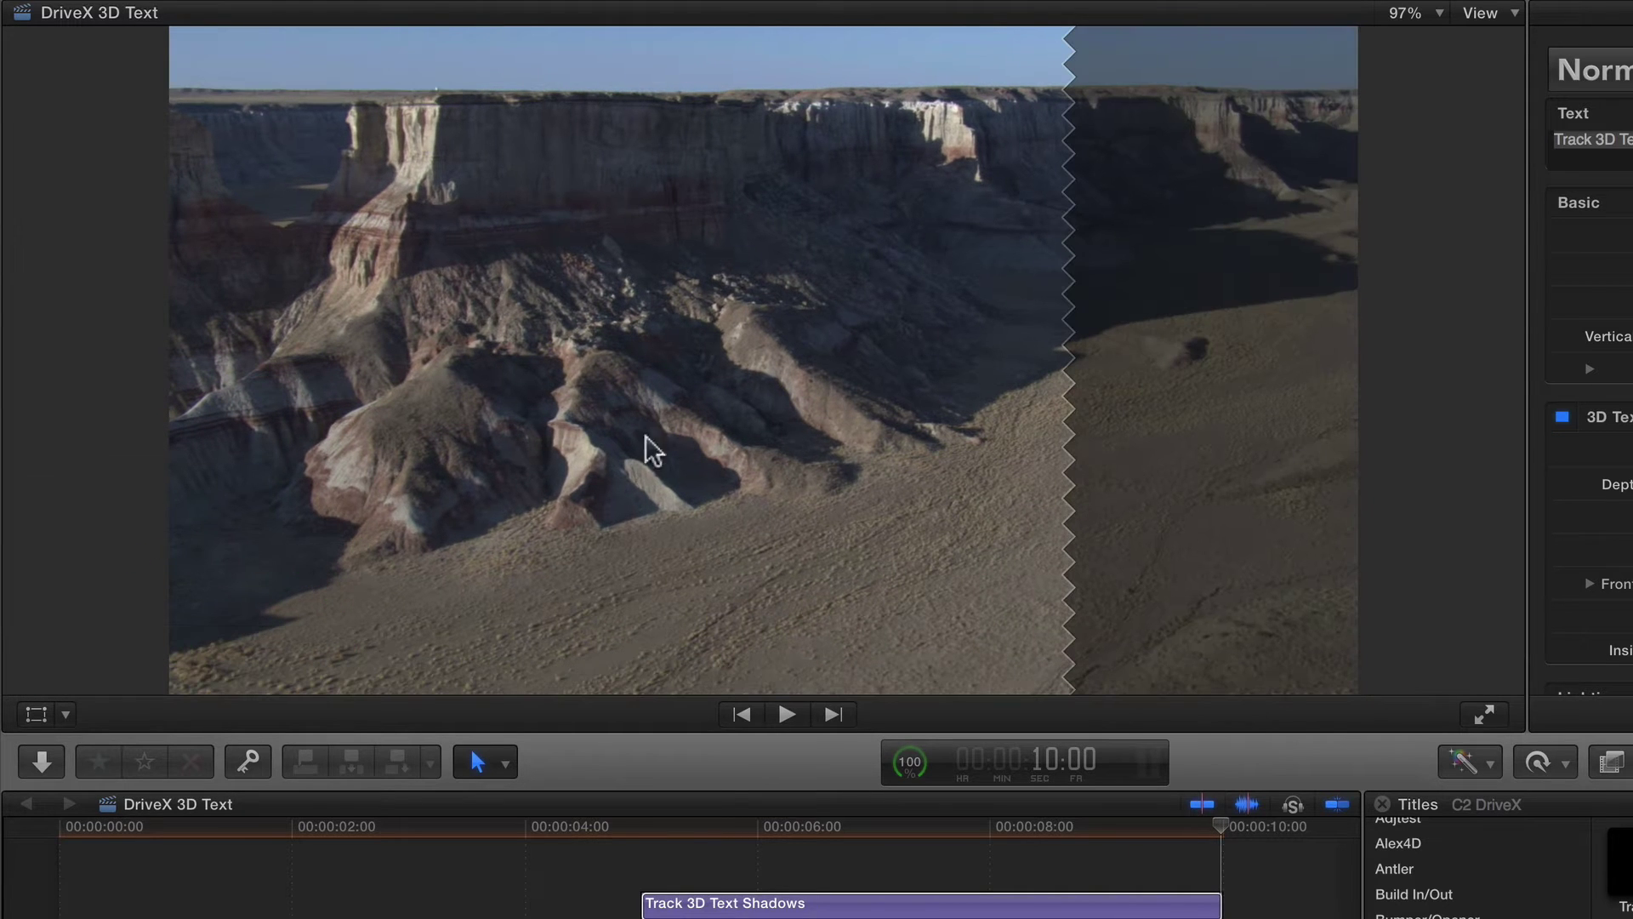
At 5:00, replace the title text 'Track 3D Text' with 'Canyons' in the viewer.
{"action": "left_click", "coordinate": [663, 833]}
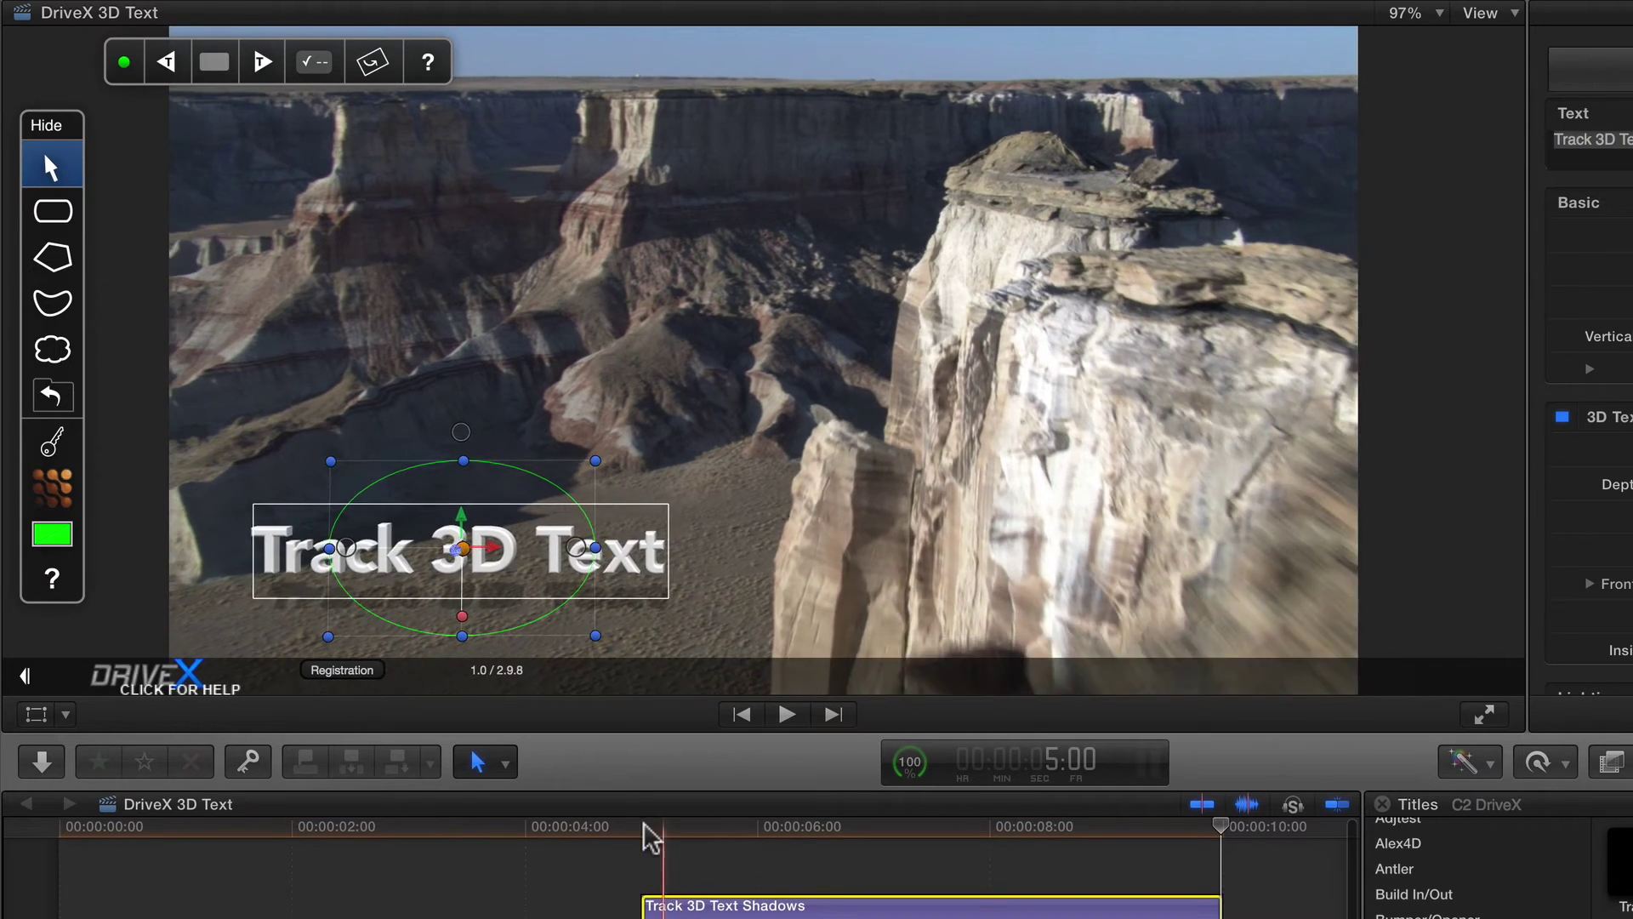
{"action": "mouse_move", "coordinate": [644, 823]}
{"action": "left_mouse_down"}
{"action": "mouse_move", "coordinate": [671, 832]}
{"action": "mouse_move", "coordinate": [674, 815]}
{"action": "left_mouse_up"}
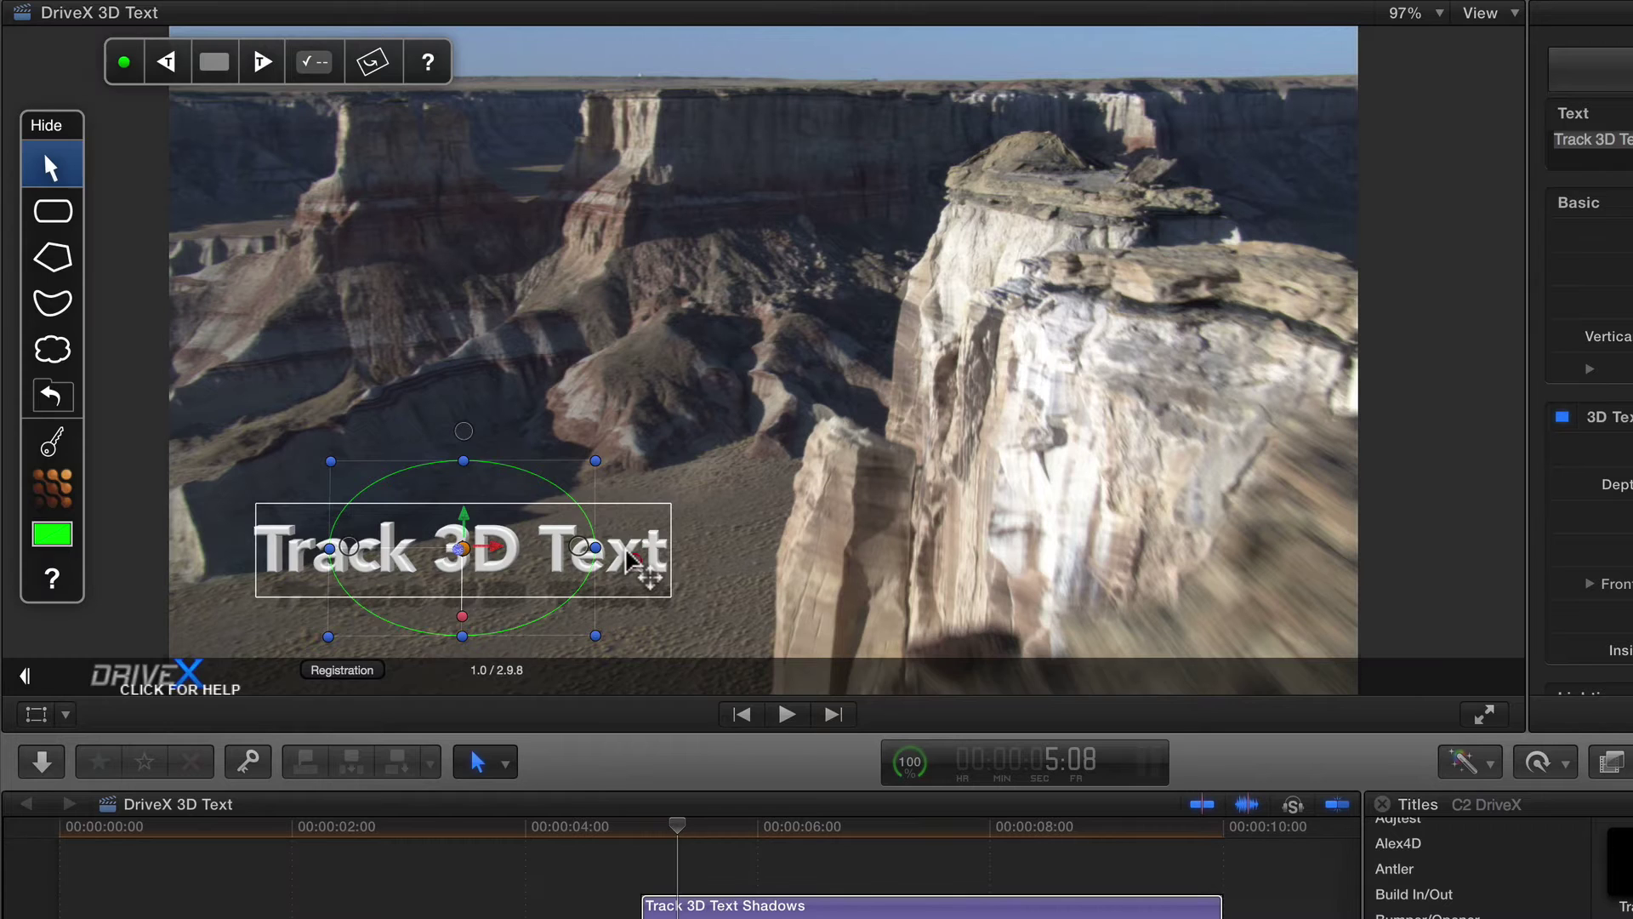
{"action": "double_click", "coordinate": [630, 555]}
{"action": "key", "text": "super+a"}
{"action": "type", "text": "CAnyon"}
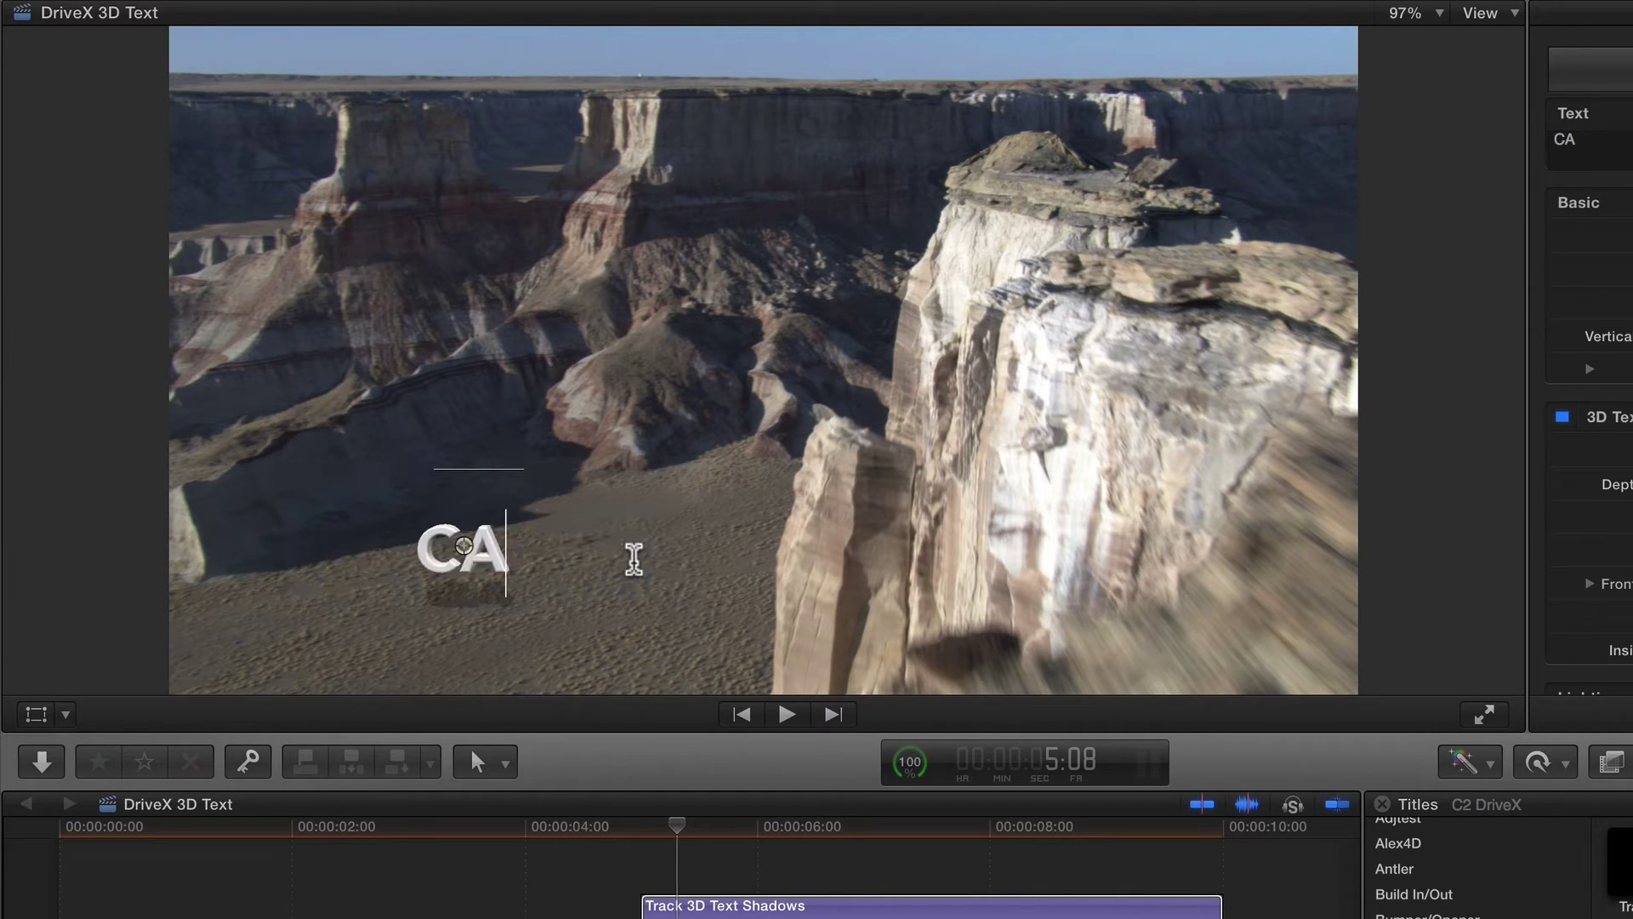
{"action": "key", "text": "BackSpace"}
{"action": "key", "text": "BackSpace"}
{"action": "key", "text": "BackSpace"}
{"action": "key", "text": "BackSpace"}
{"action": "key", "text": "BackSpace"}
{"action": "type", "text": "anyons"}
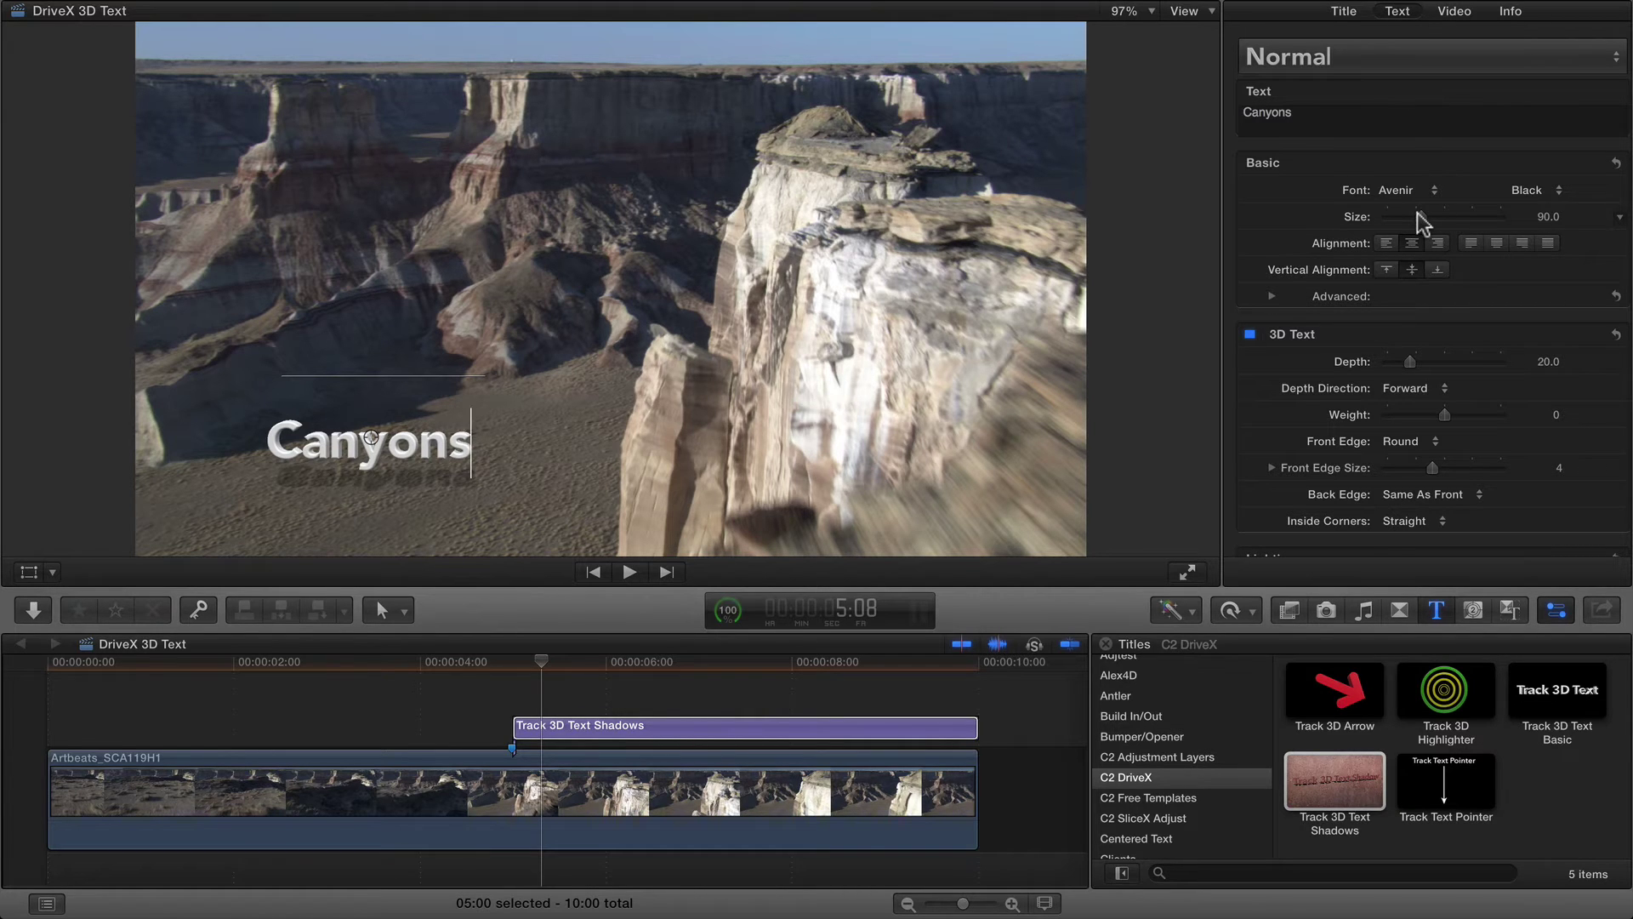
Set the Canyons text size to 147, expand Advanced, and show the Title tab's tracking parameters.
{"action": "left_click_drag", "start_coordinate": [1418, 221], "coordinate": [1445, 199]}
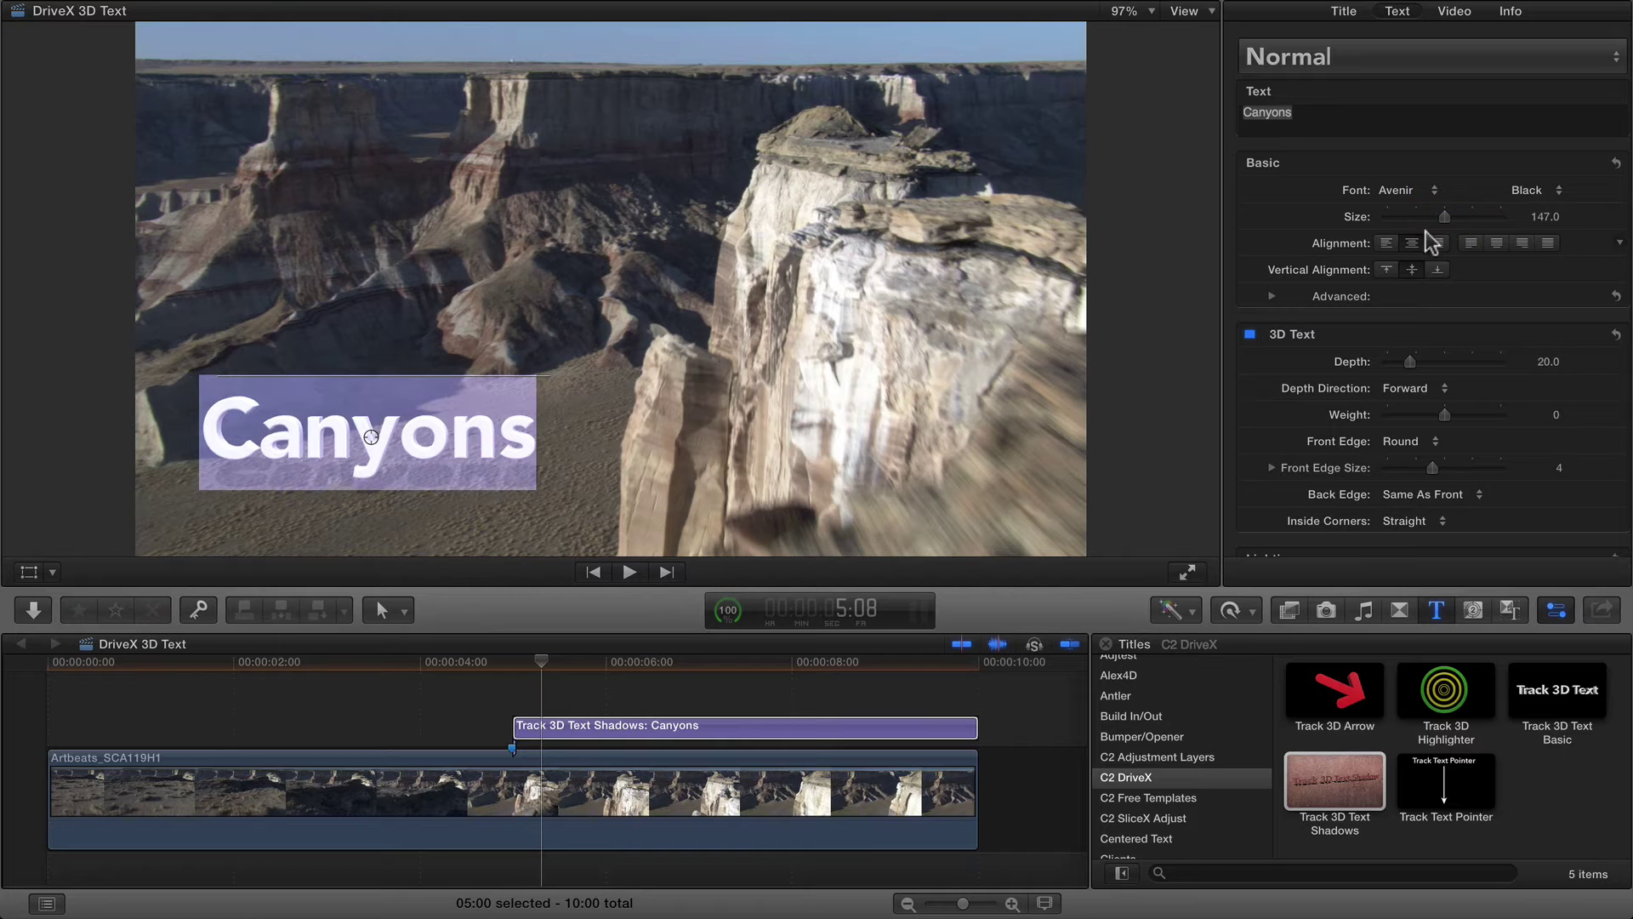
{"action": "left_click", "coordinate": [1273, 296]}
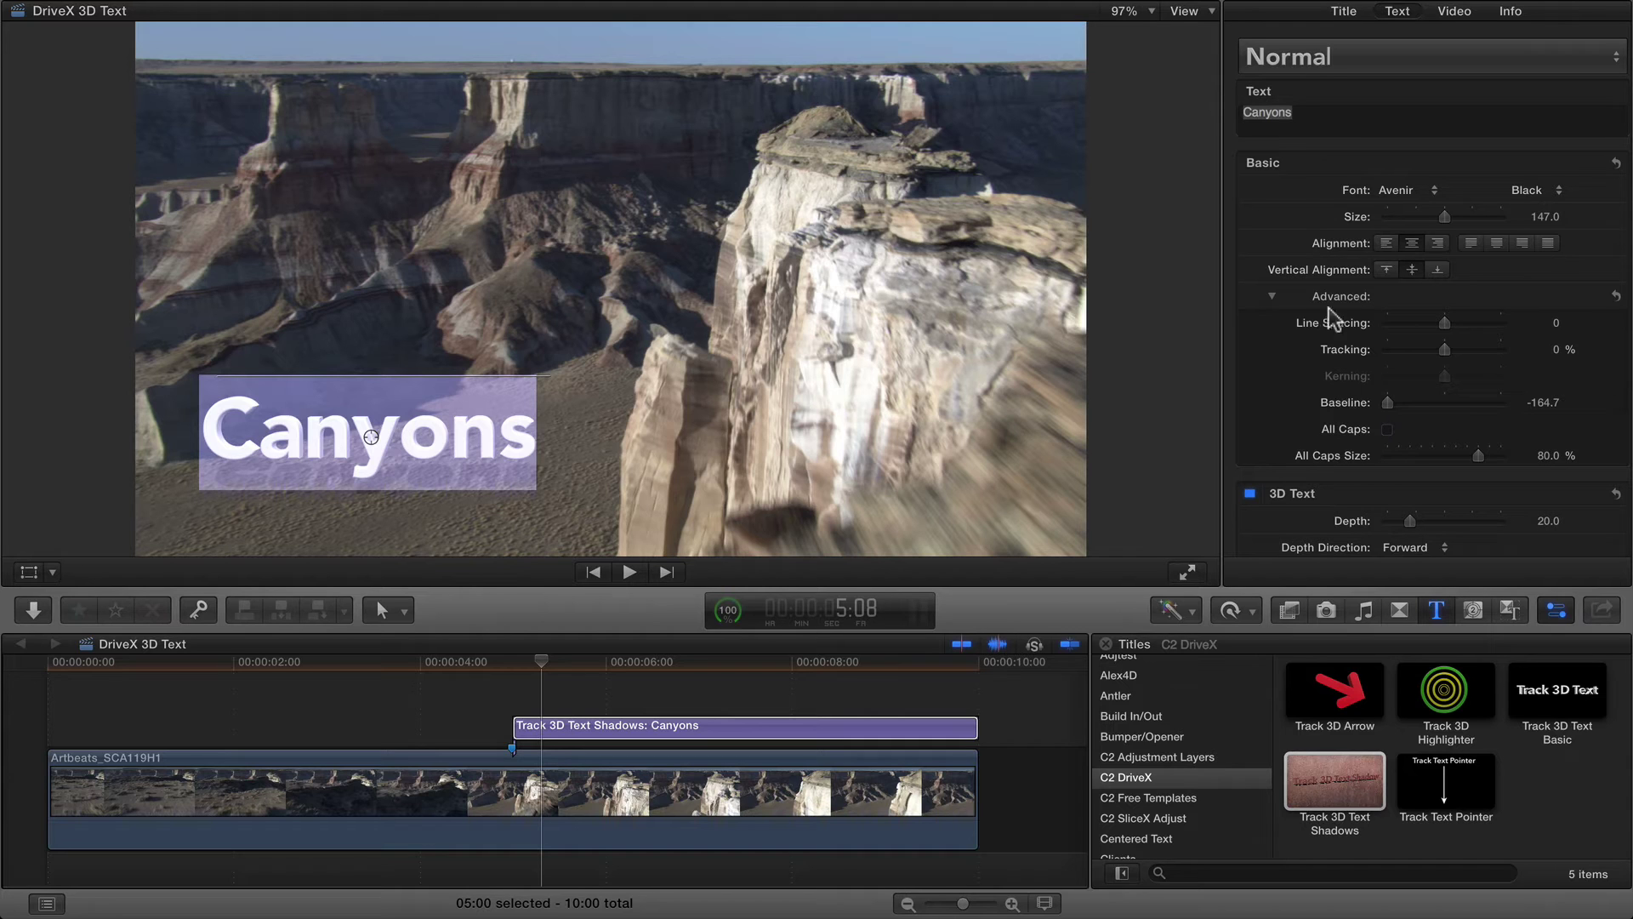
{"action": "left_click", "coordinate": [1340, 6]}
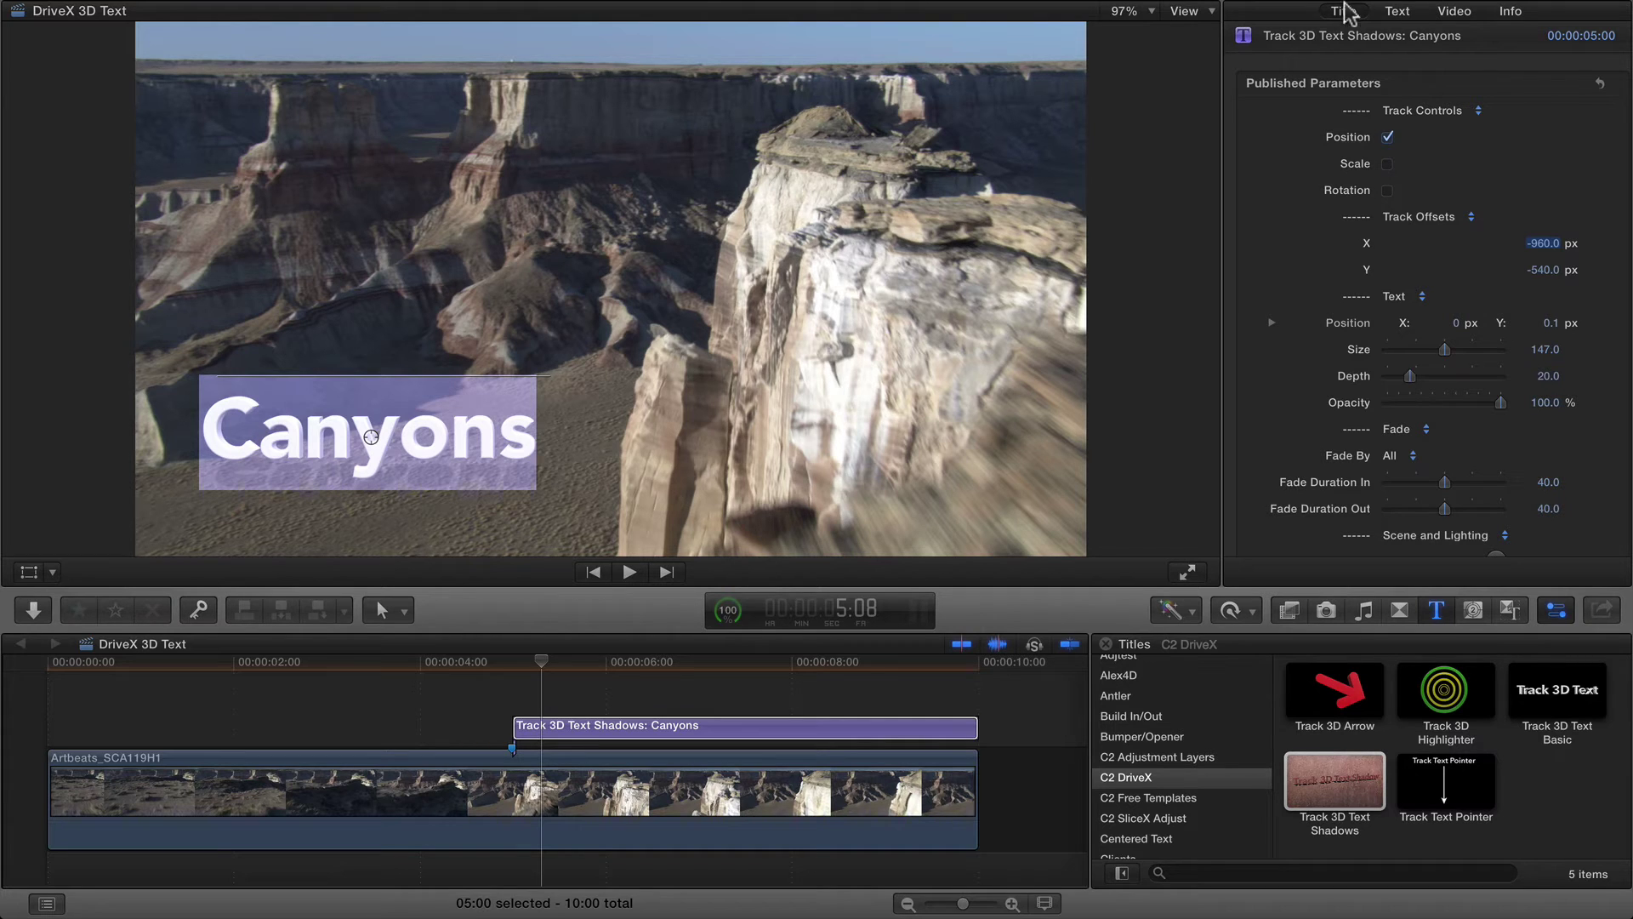
Play back the tracked title from 5:00, then reselect it and park at 5:12.
{"action": "left_click", "coordinate": [514, 661]}
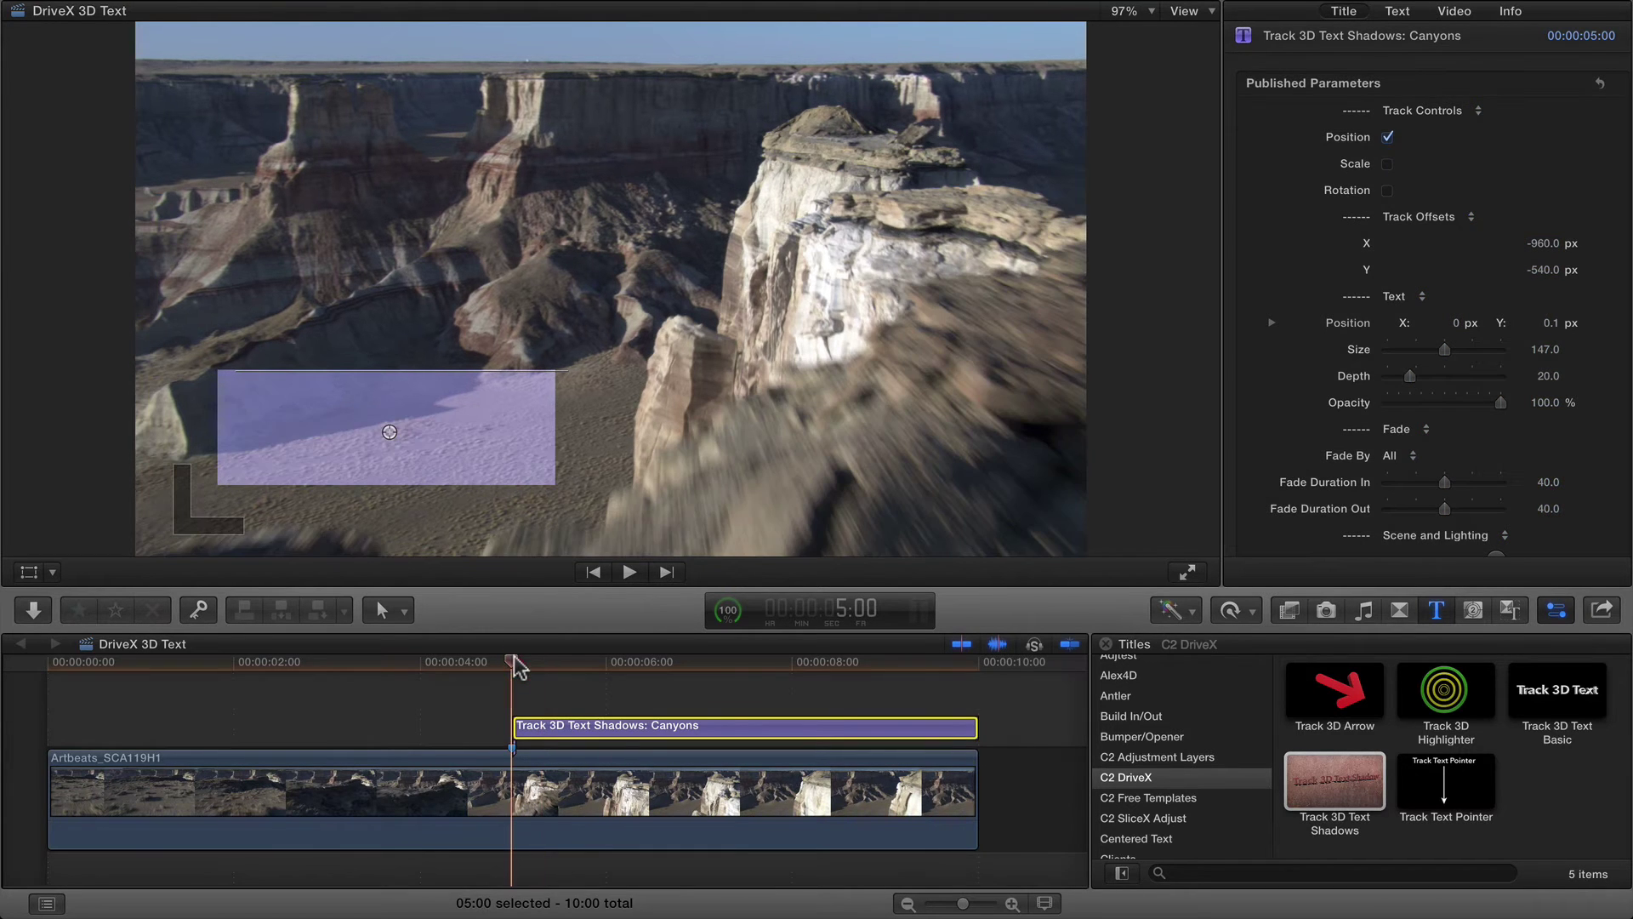
{"action": "left_click", "coordinate": [514, 685]}
{"action": "key", "text": "space"}
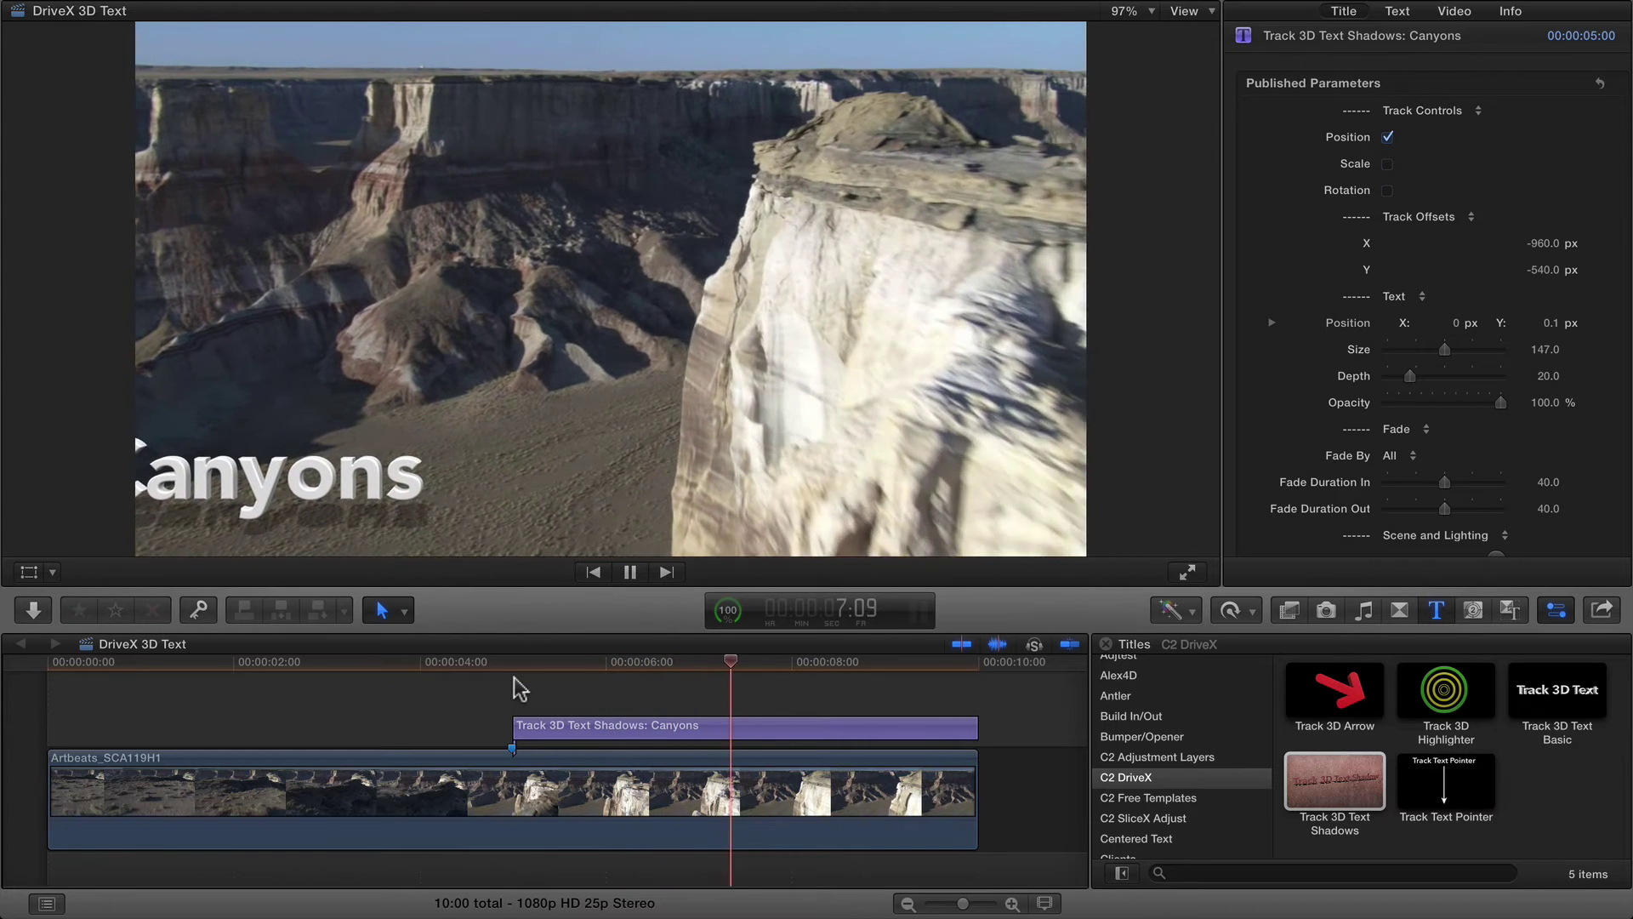
{"action": "key", "text": "space"}
{"action": "left_click", "coordinate": [519, 725]}
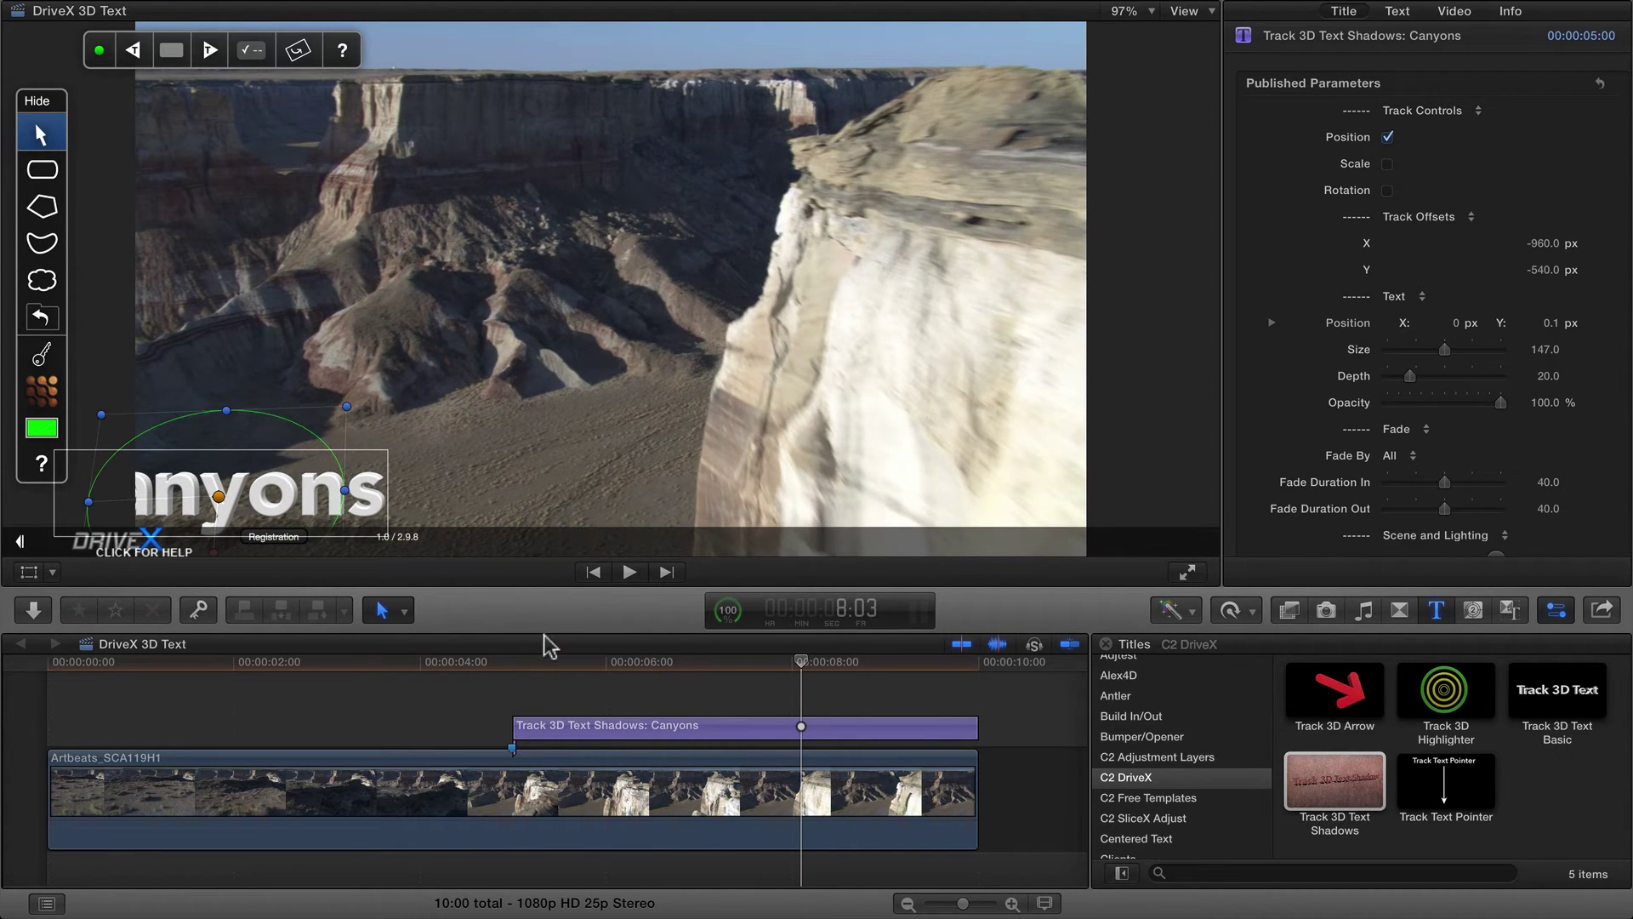
{"action": "left_click", "coordinate": [538, 668]}
{"action": "left_click", "coordinate": [557, 666]}
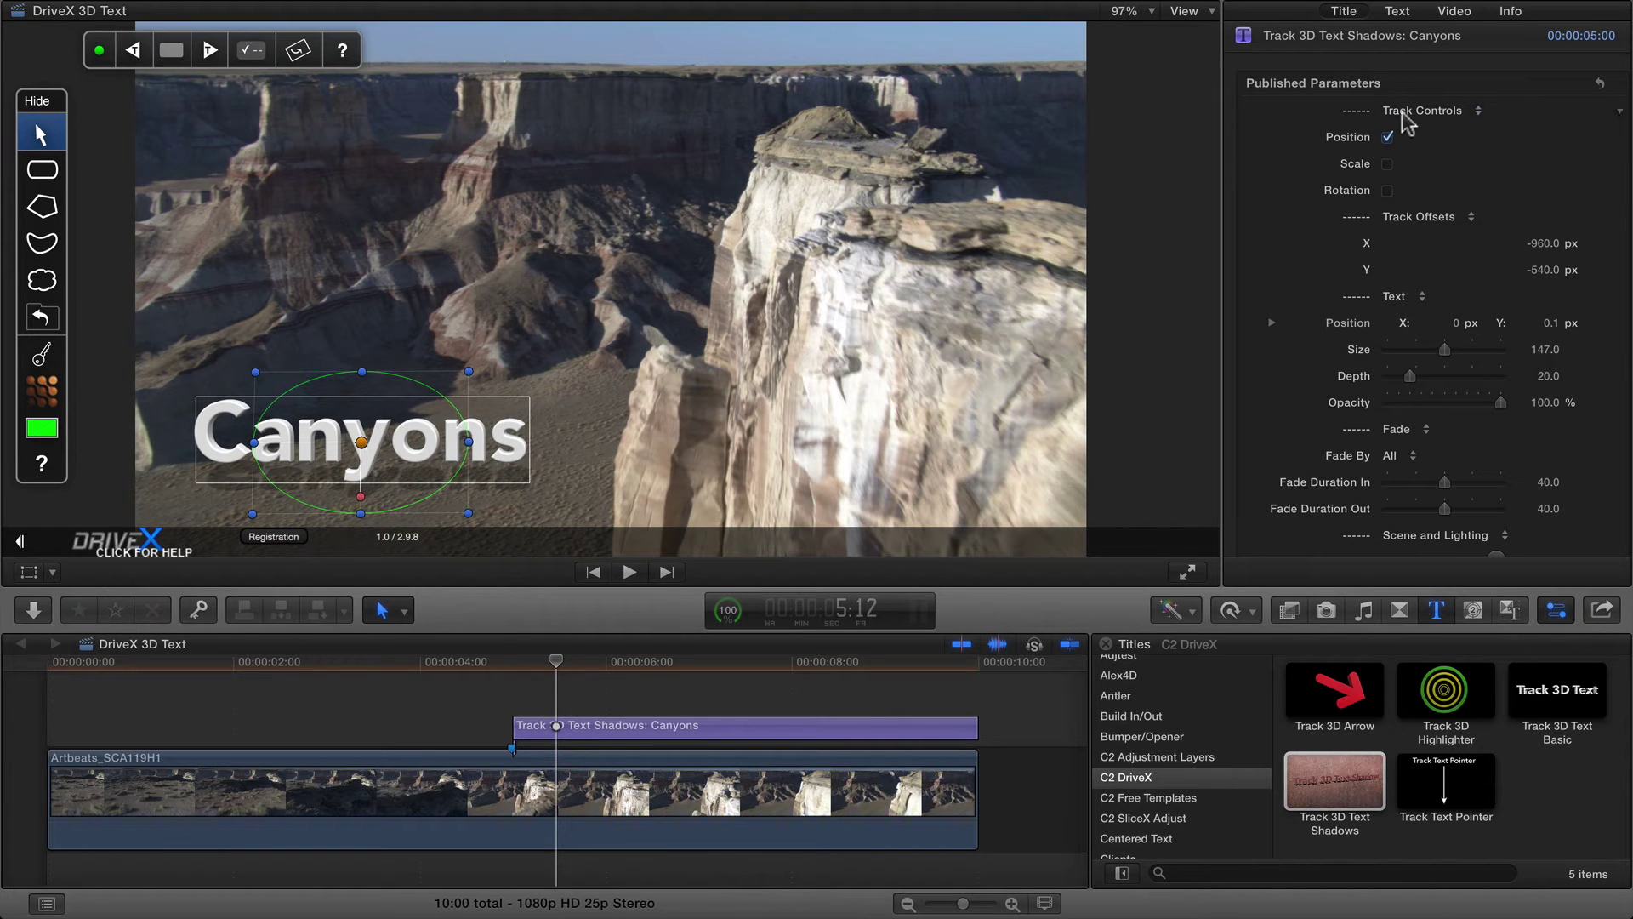
Enable Scale and Rotation tracking for the title and review it in playback.
{"action": "left_click", "coordinate": [1388, 164]}
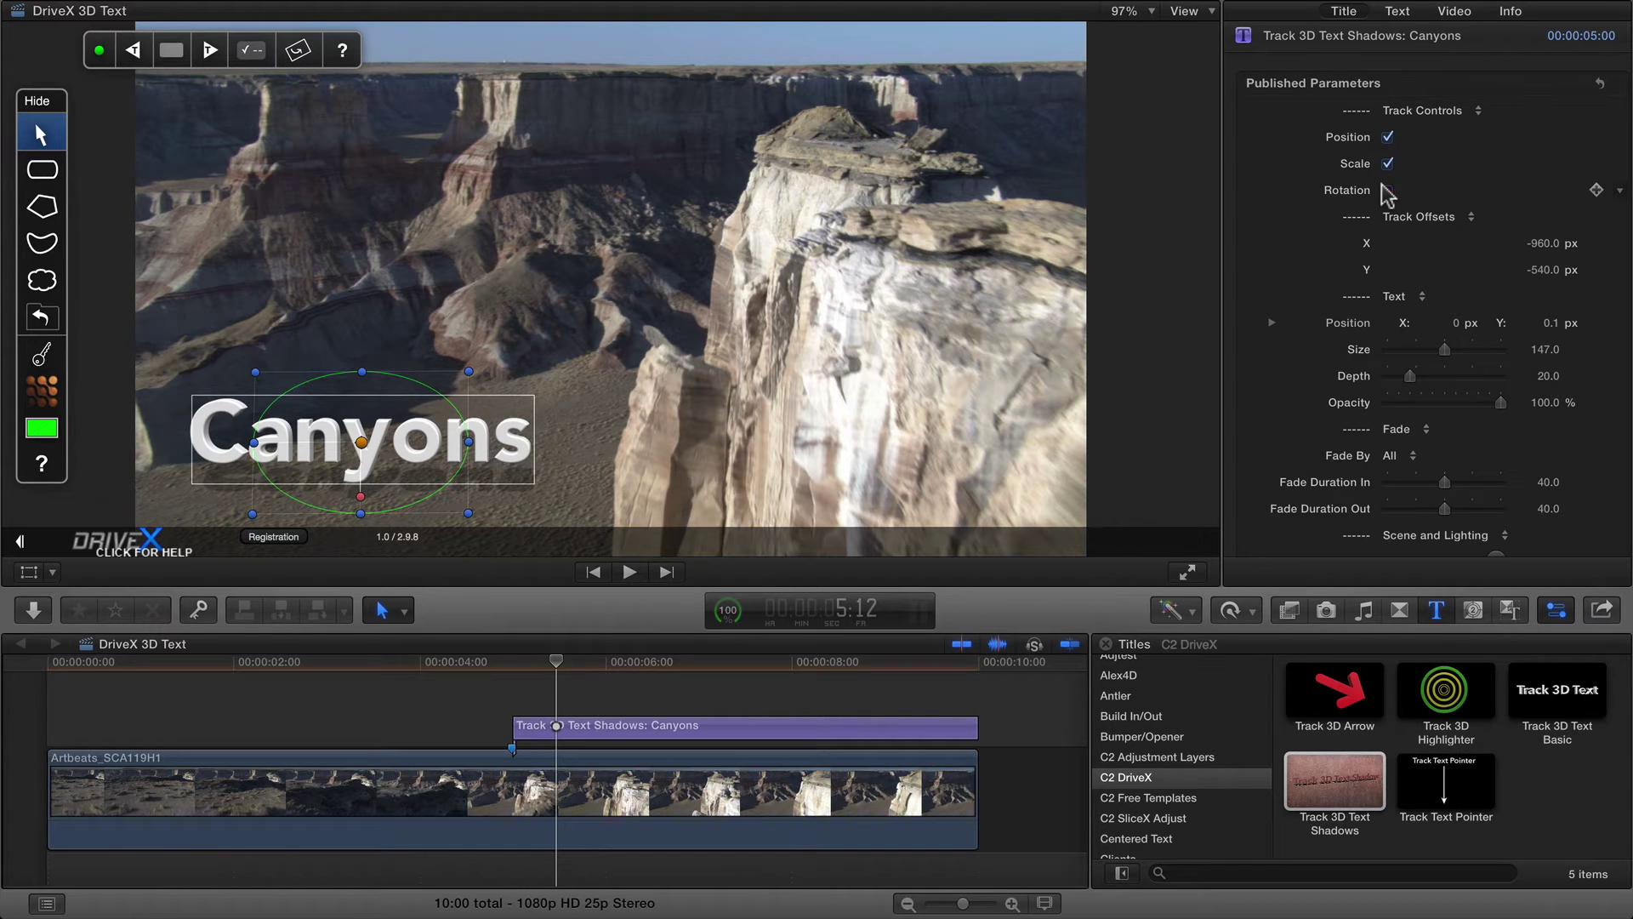
{"action": "left_click", "coordinate": [1387, 191]}
{"action": "key", "text": "space"}
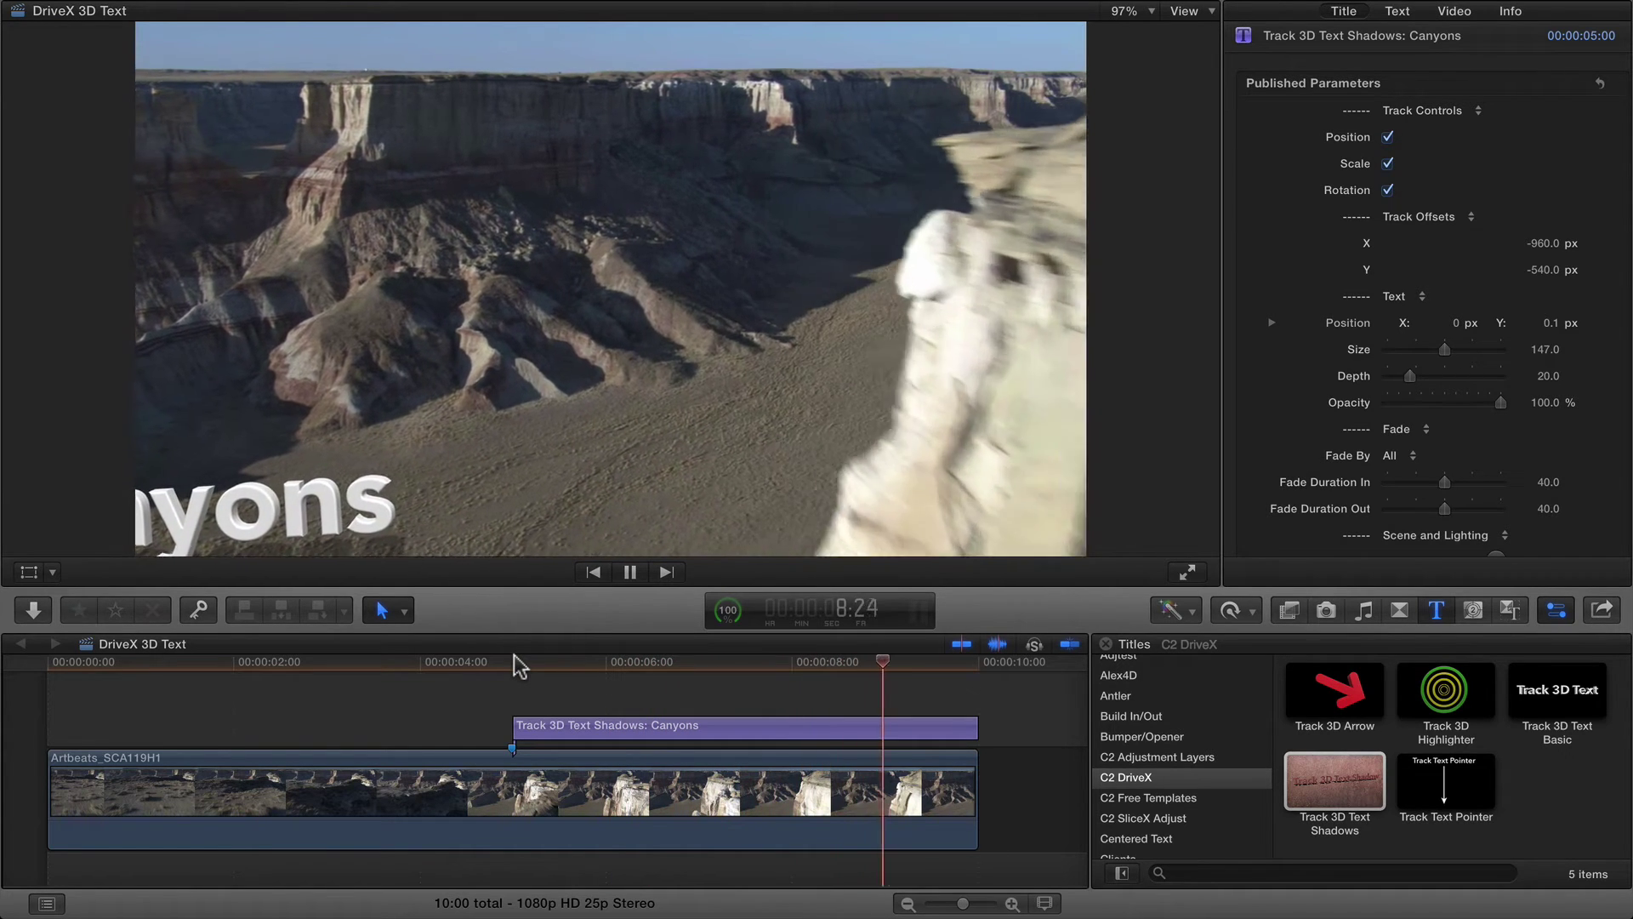
{"action": "left_click", "coordinate": [565, 661]}
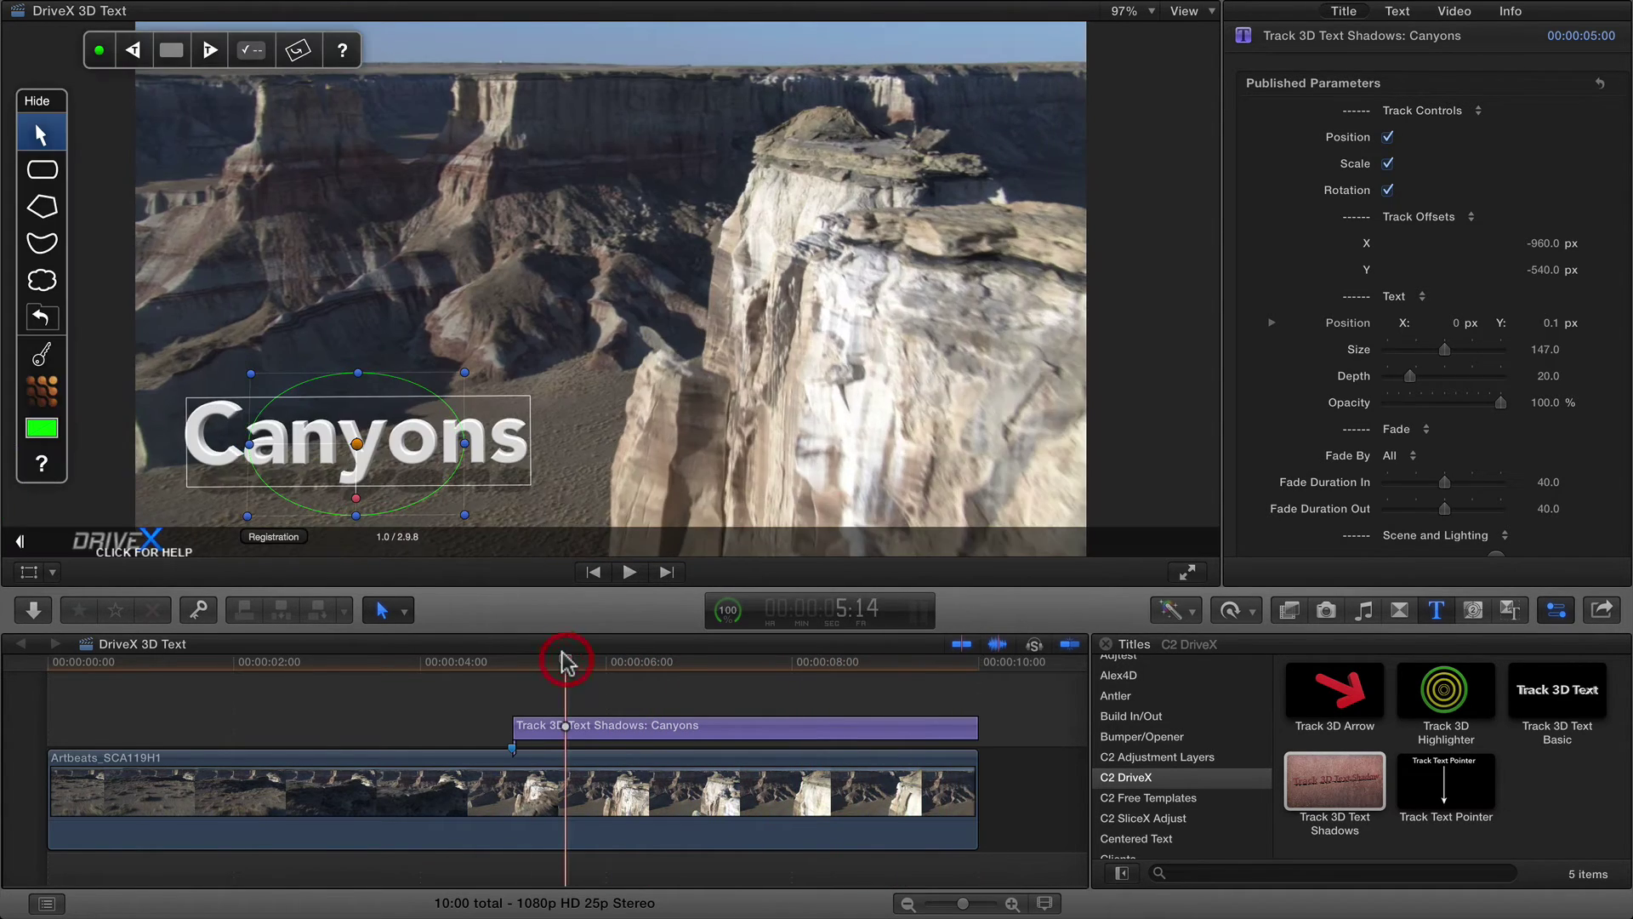
Apply the Stone > Ancient Structure material to the Canyons 3D text.
{"action": "double_click", "coordinate": [470, 417]}
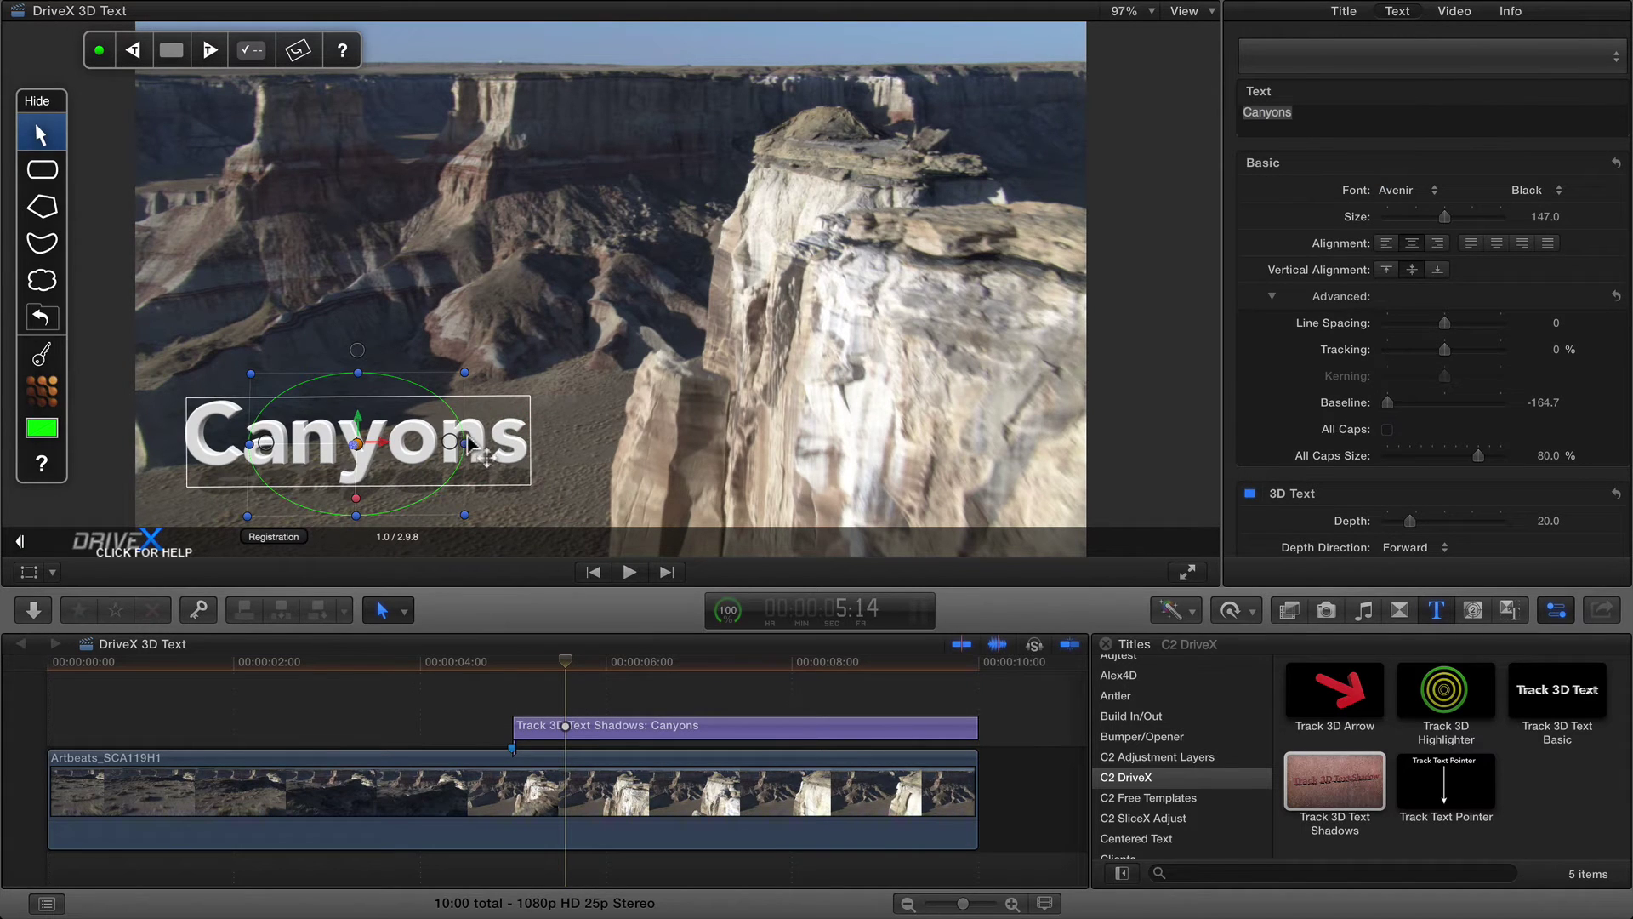
{"action": "scroll", "coordinate": [1340, 383], "scroll_direction": "down", "scroll_amount": 10}
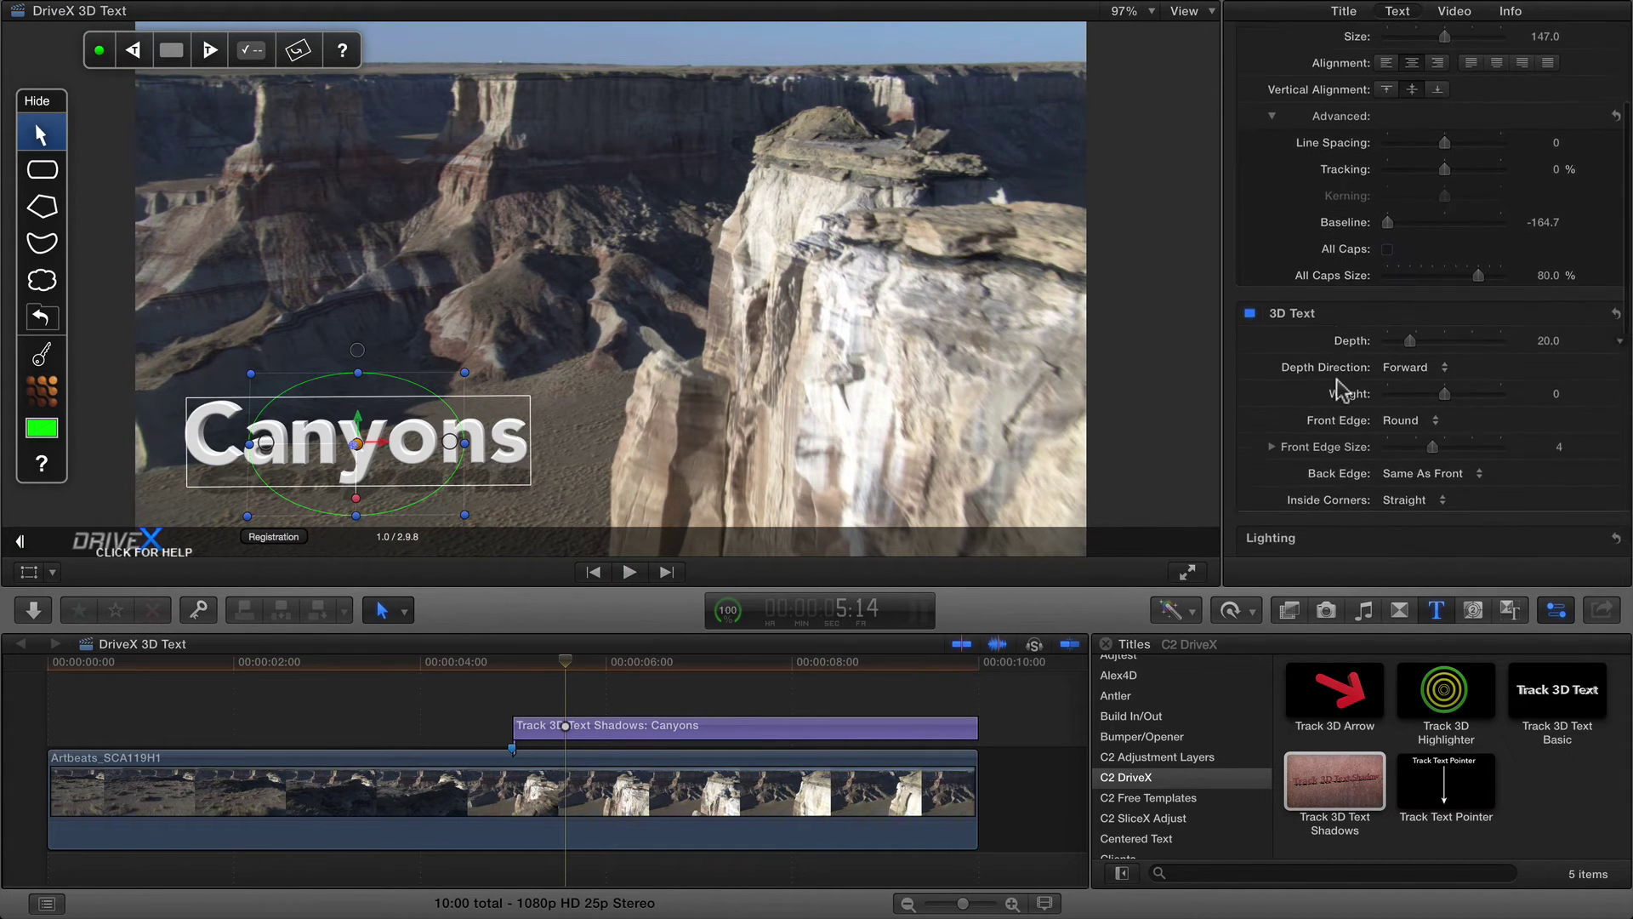
{"action": "scroll", "coordinate": [1363, 419], "scroll_direction": "down", "scroll_amount": 2}
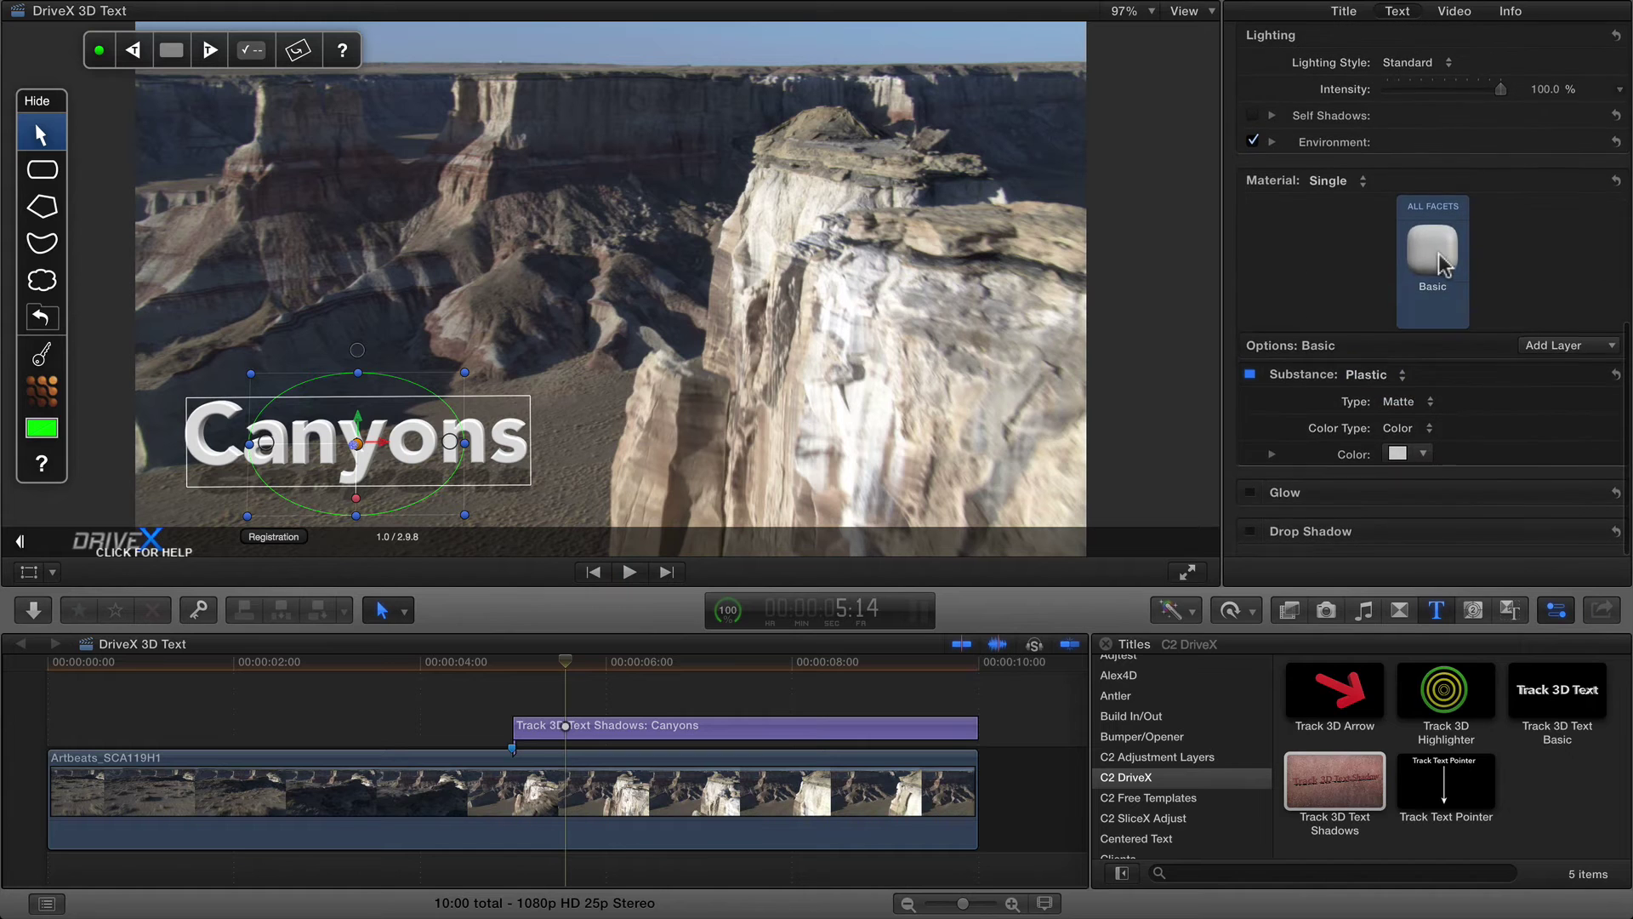
{"action": "left_click", "coordinate": [1433, 250]}
{"action": "mouse_move", "coordinate": [1261, 455]}
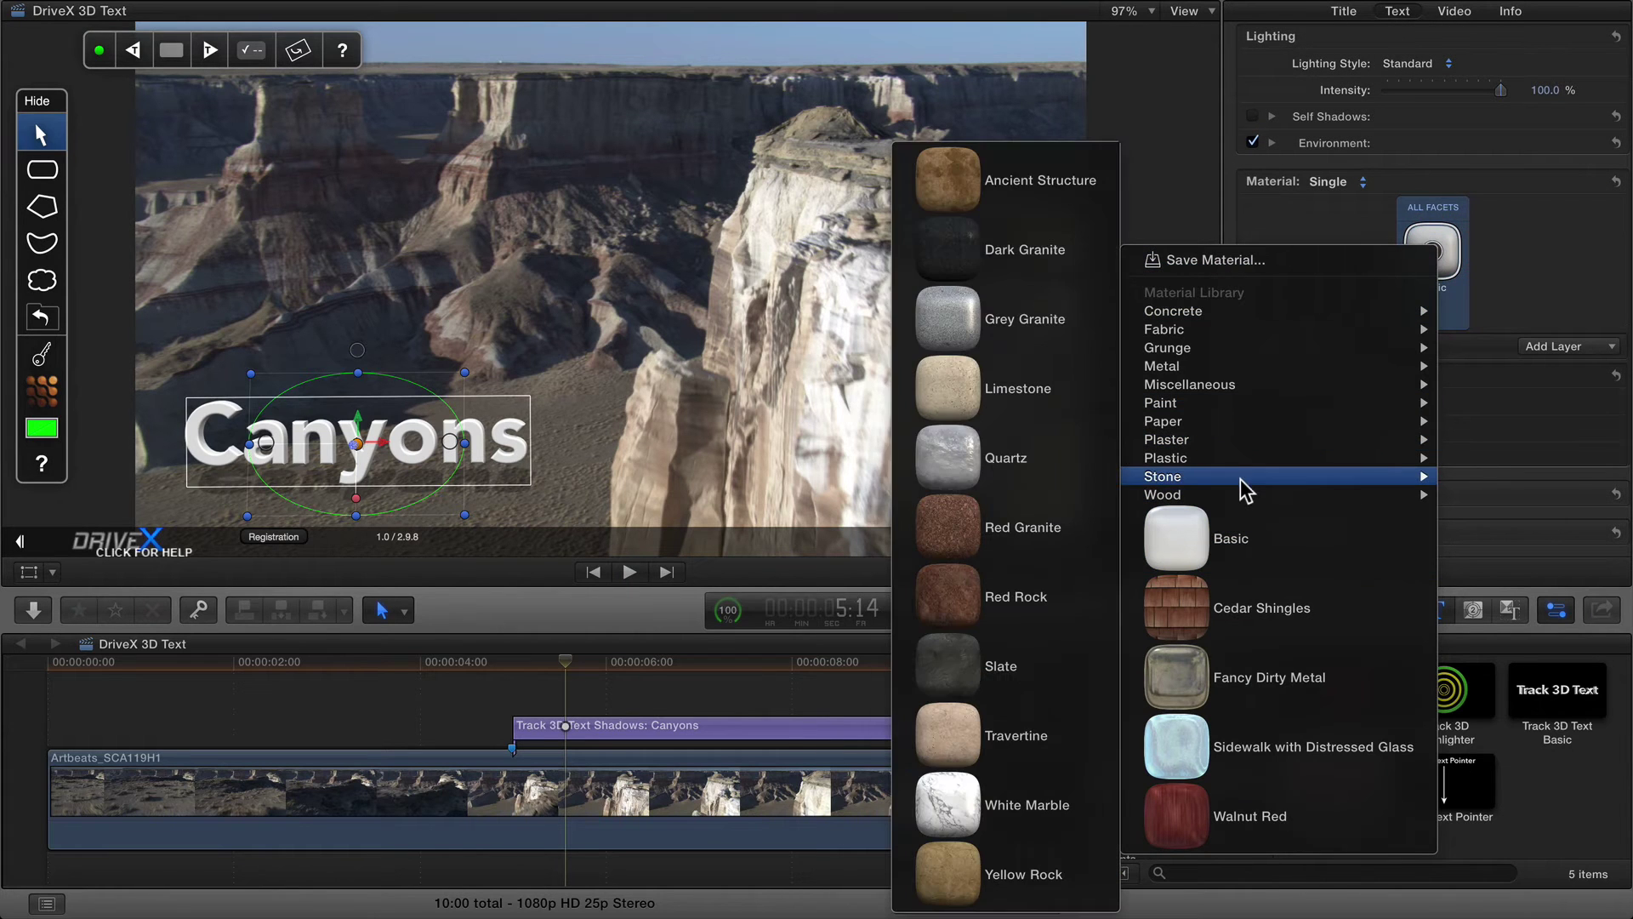
{"action": "left_click", "coordinate": [958, 189]}
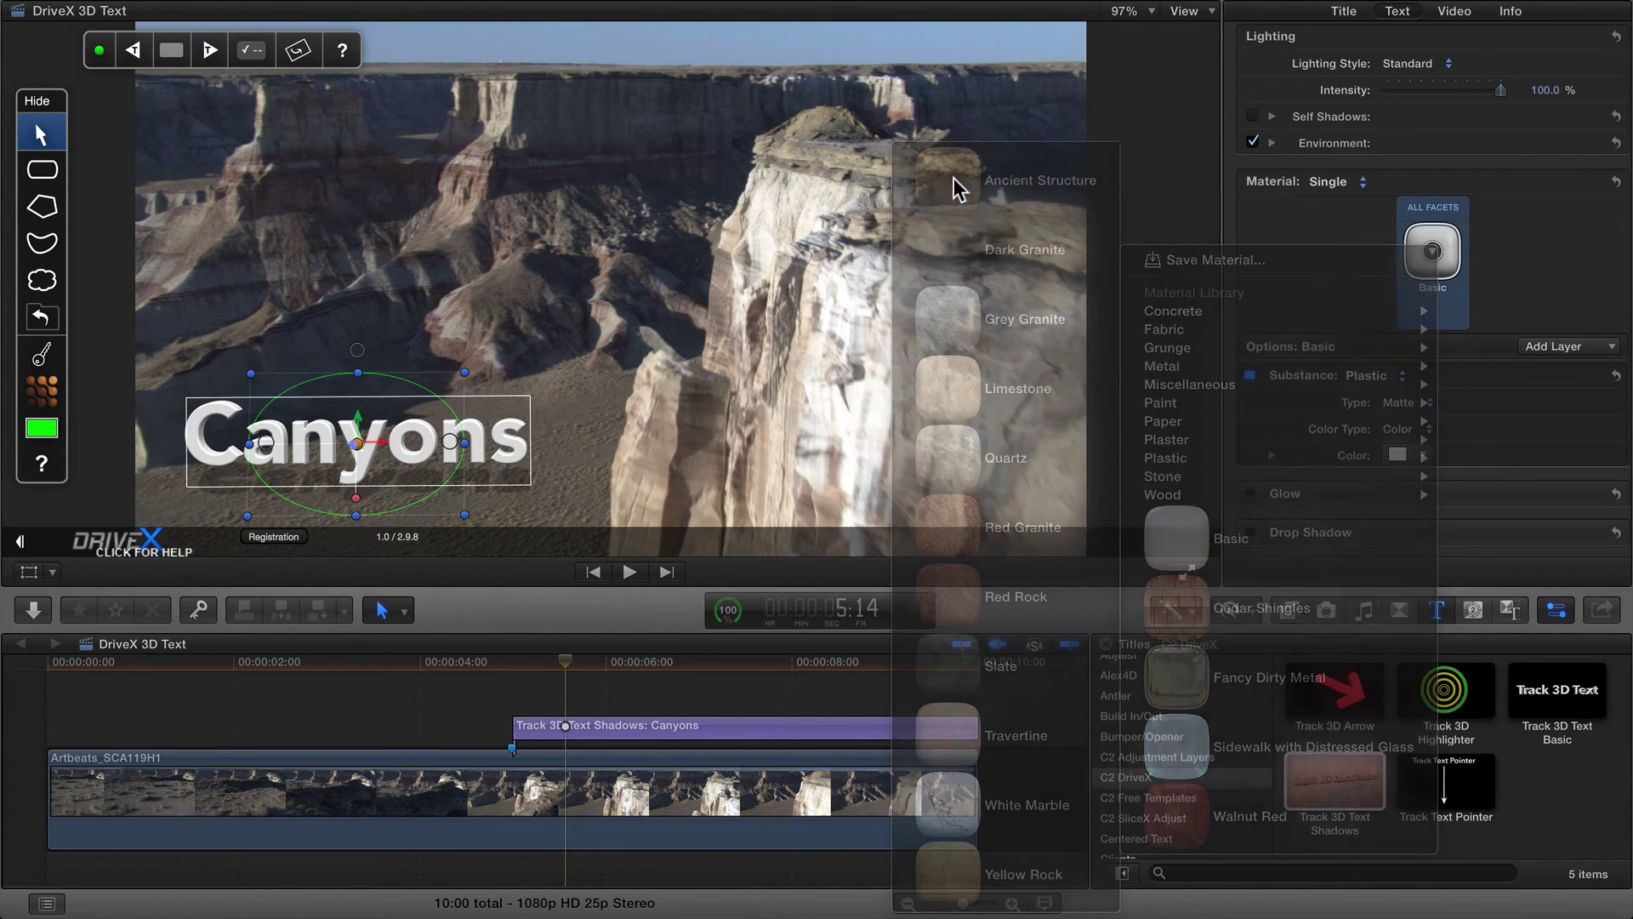
In the Title inspector, set Scene Rotation to Y 29° and Z 1°.
{"action": "left_click", "coordinate": [1353, 14]}
{"action": "scroll", "coordinate": [1310, 344], "scroll_direction": "down", "scroll_amount": 5}
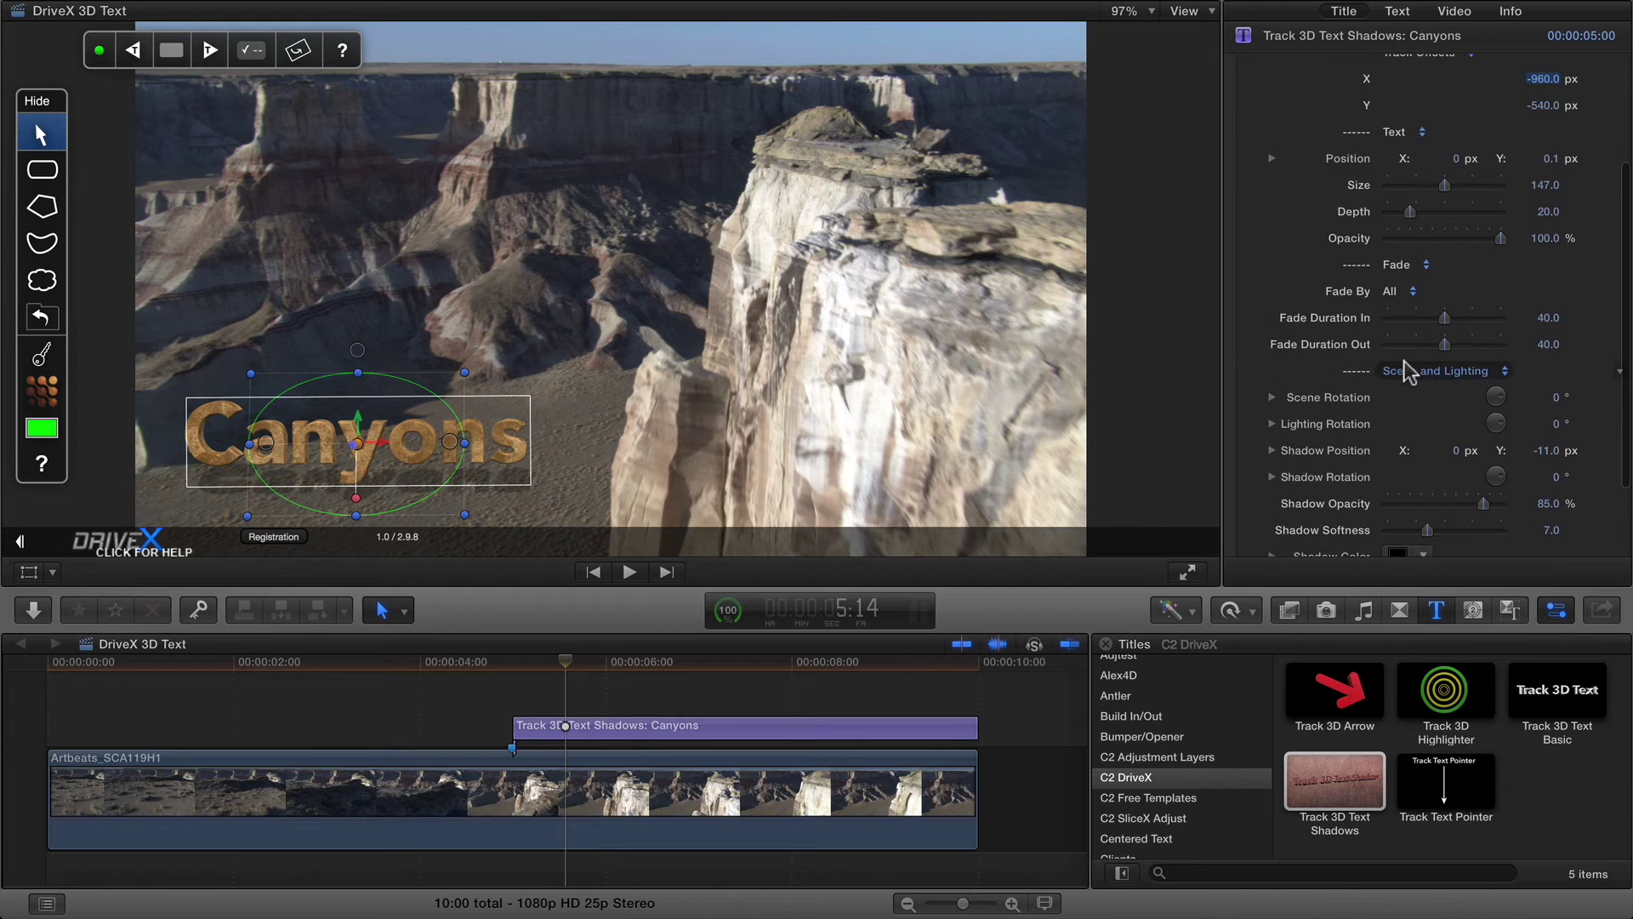
{"action": "scroll", "coordinate": [1395, 383], "scroll_direction": "down", "scroll_amount": 3}
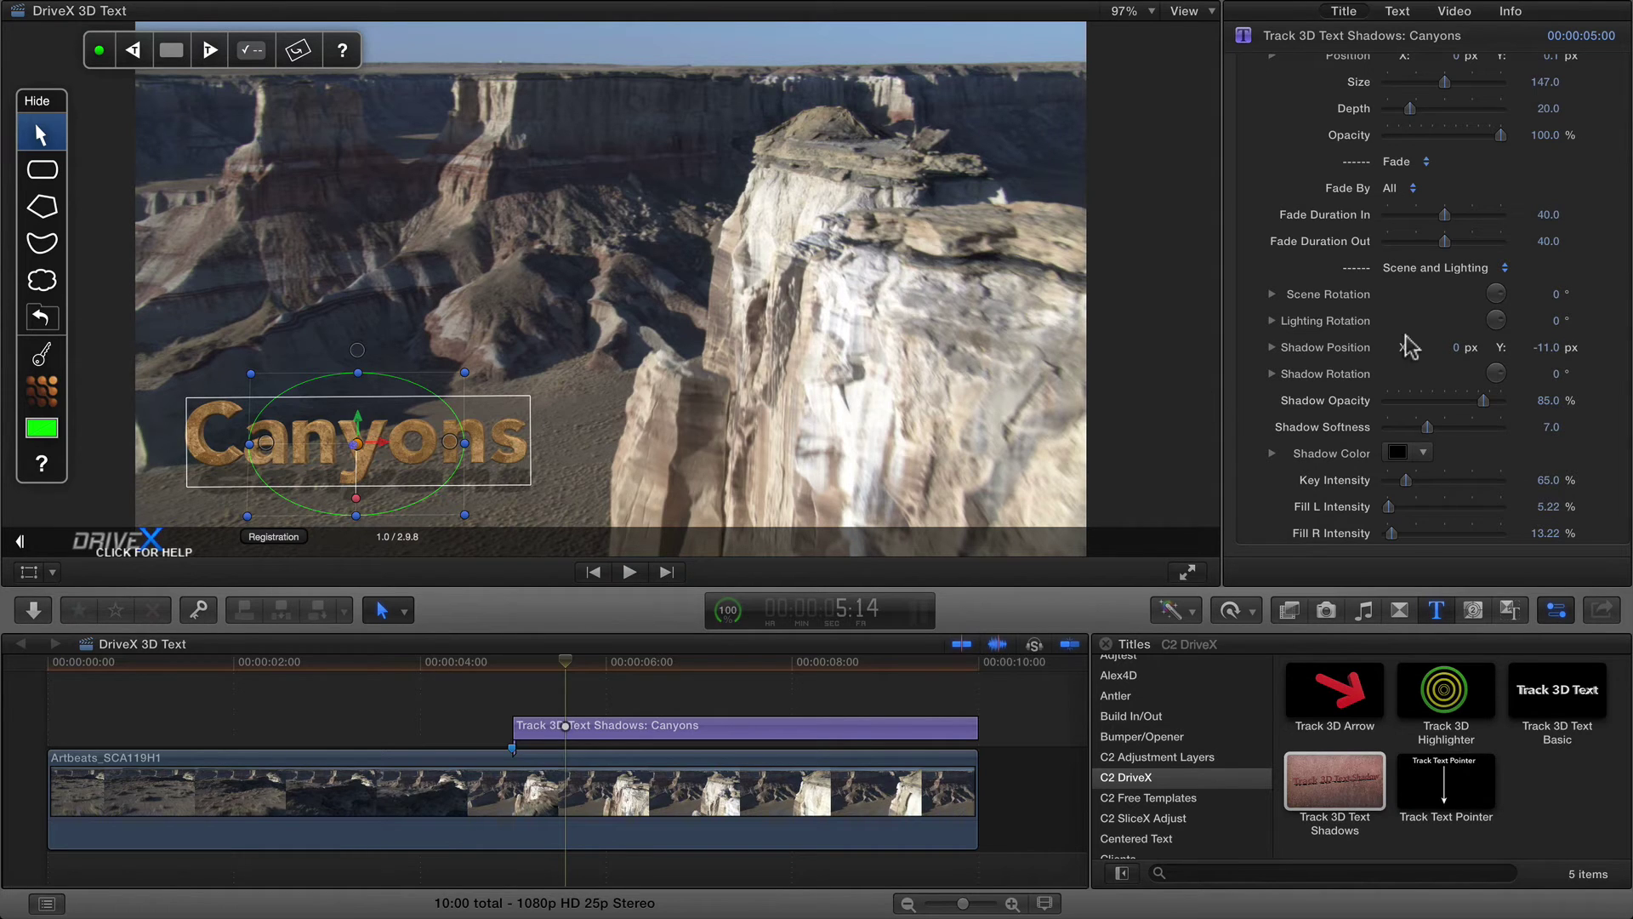
{"action": "left_click", "coordinate": [1272, 294]}
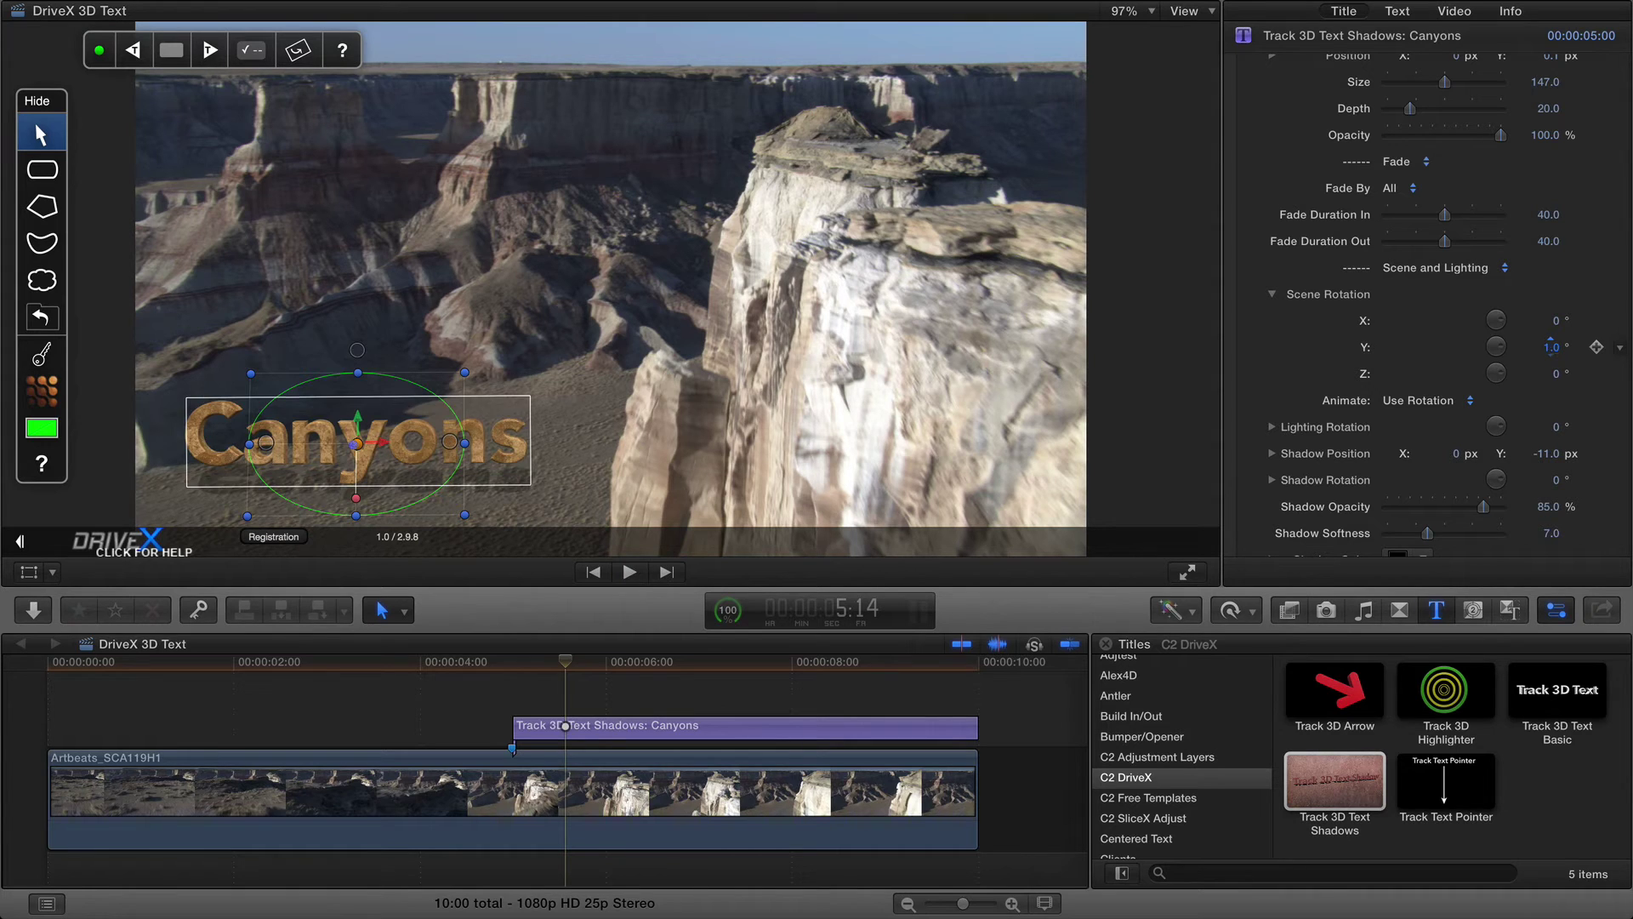
{"action": "left_click_drag", "start_coordinate": [1550, 346], "coordinate": [1549, 340]}
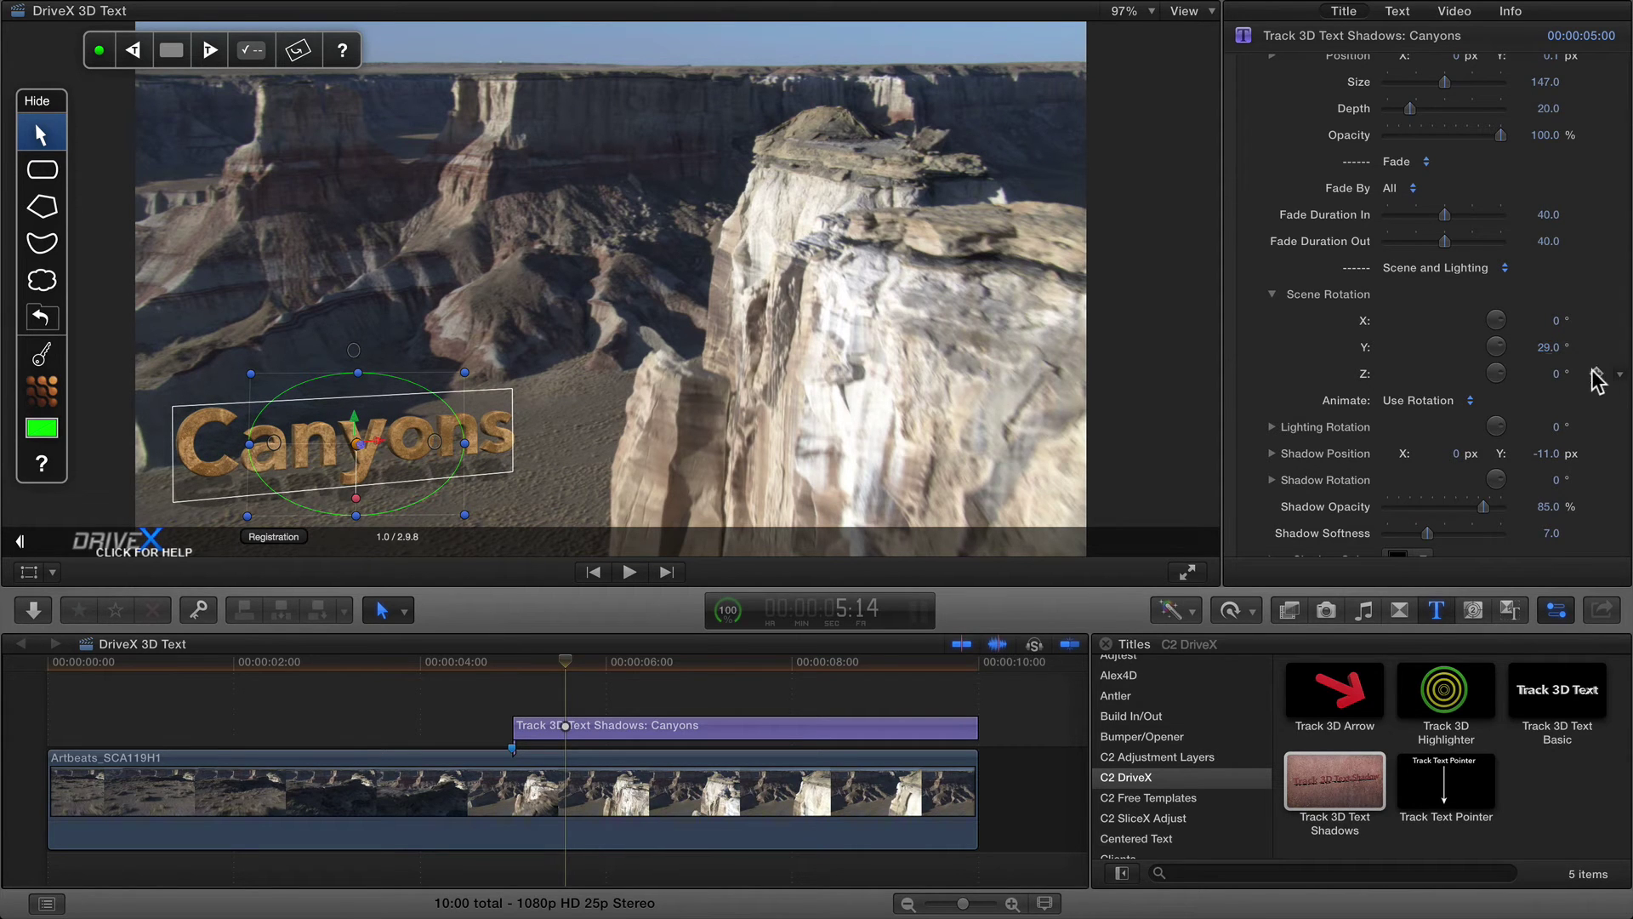
{"action": "left_click_drag", "start_coordinate": [1555, 374], "coordinate": [1550, 377]}
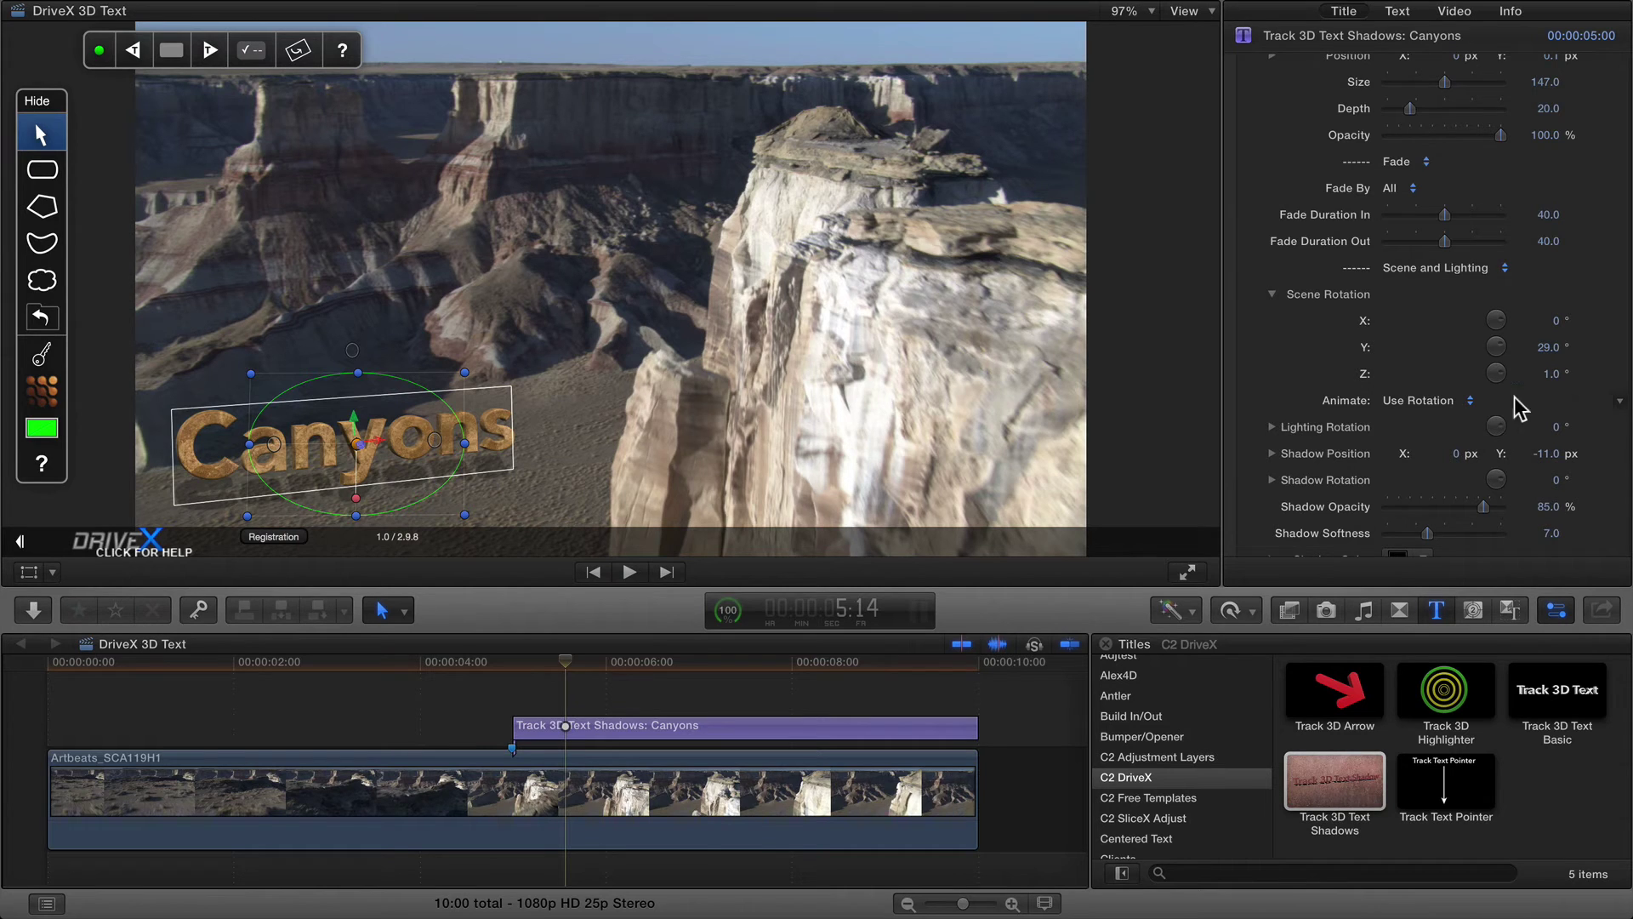
Set Lighting Rotation Y to -7° and Shadow Position Y to -14.8 px.
{"action": "scroll", "coordinate": [1446, 387], "scroll_direction": "down", "scroll_amount": 2}
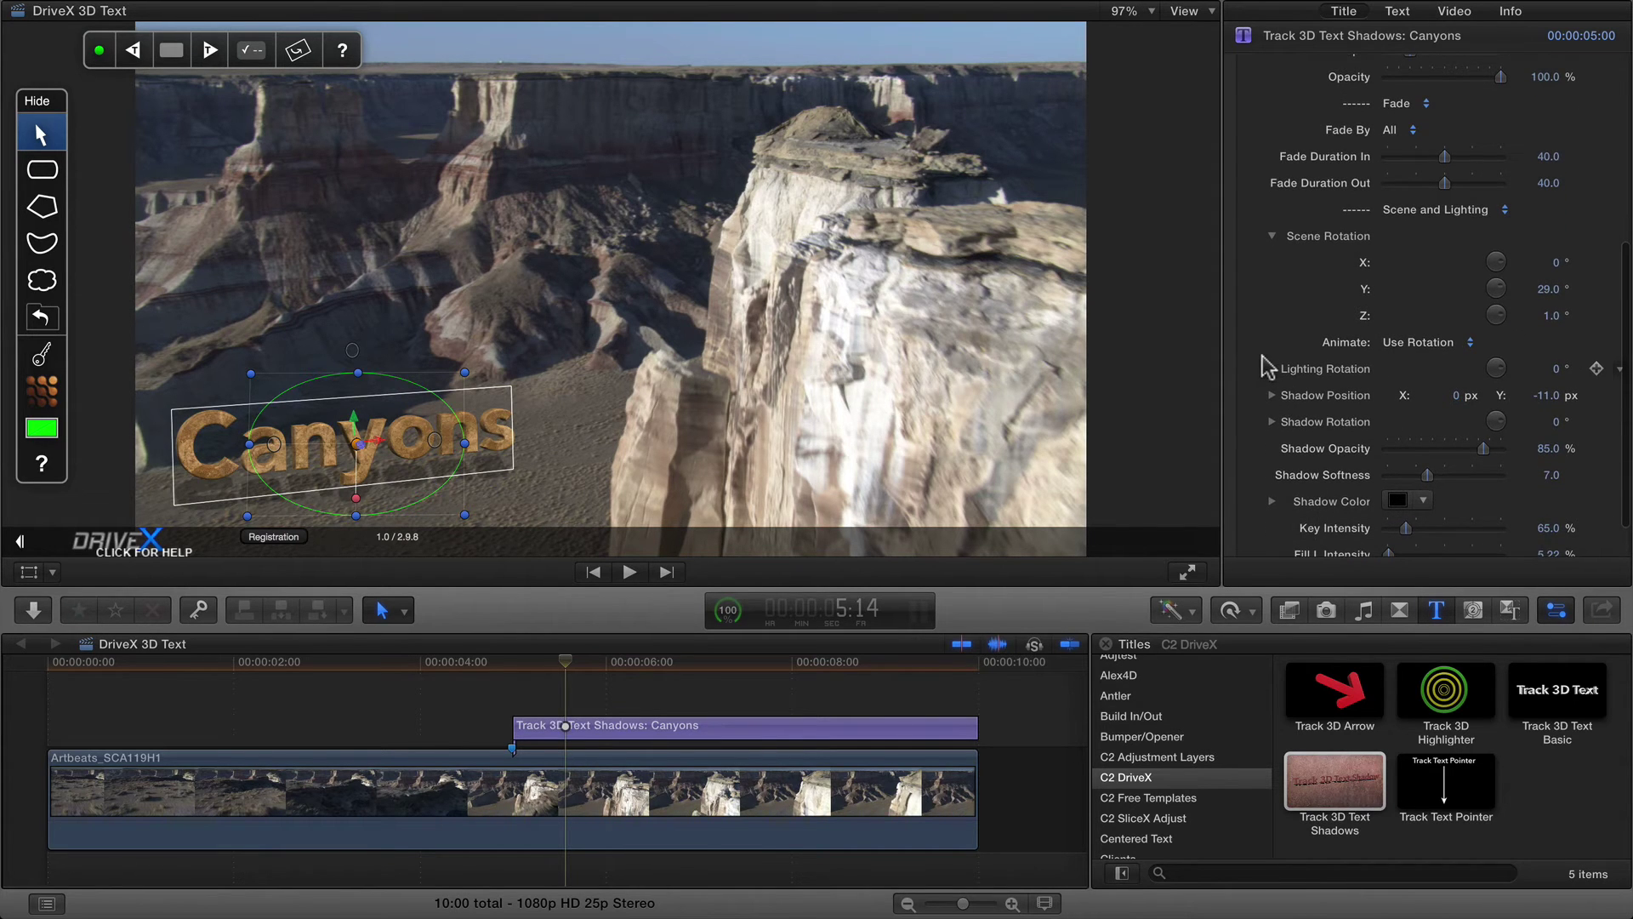
{"action": "left_click", "coordinate": [1271, 369]}
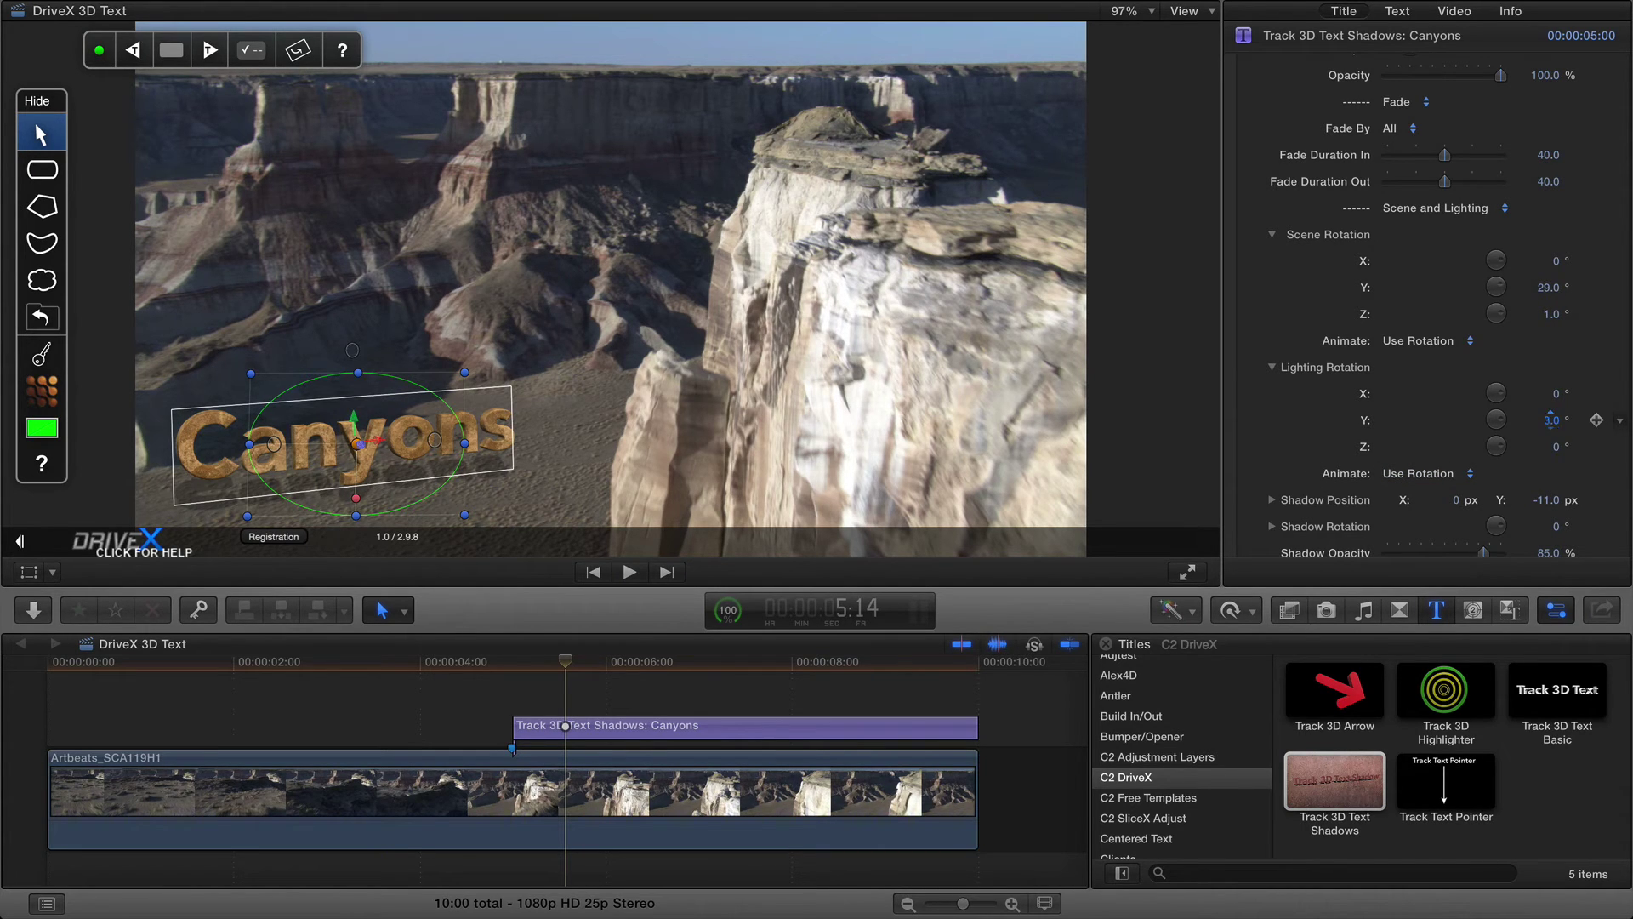
{"action": "left_click_drag", "start_coordinate": [1544, 417], "coordinate": [1544, 417]}
{"action": "scroll", "coordinate": [1399, 431], "scroll_direction": "down", "scroll_amount": 3}
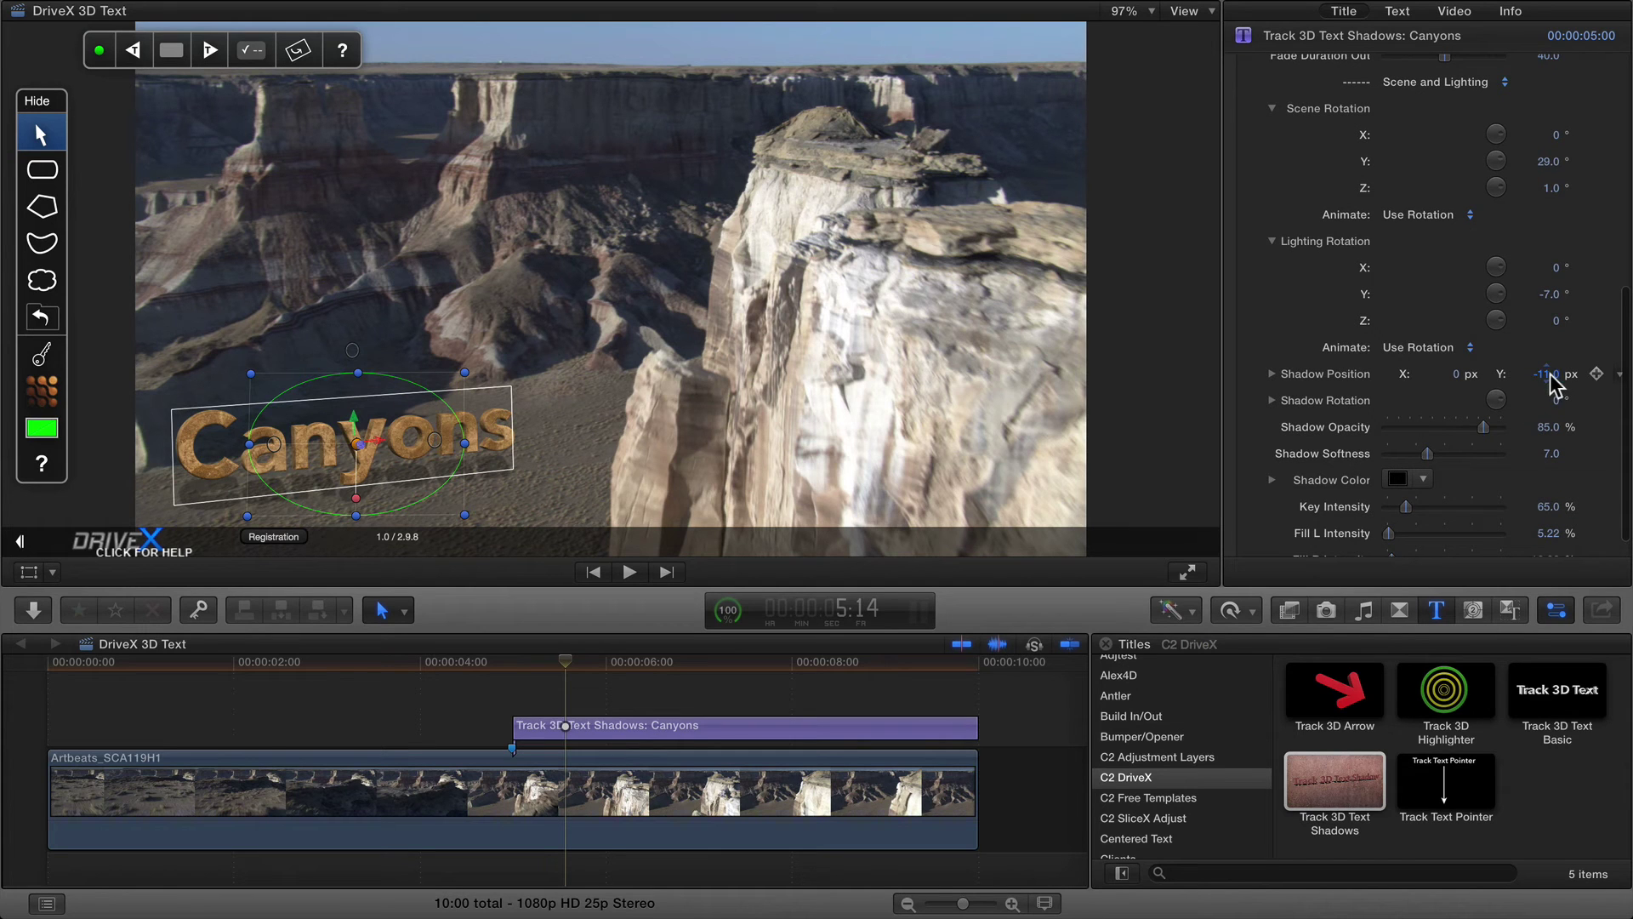
{"action": "left_click_drag", "start_coordinate": [1546, 382], "coordinate": [1546, 374]}
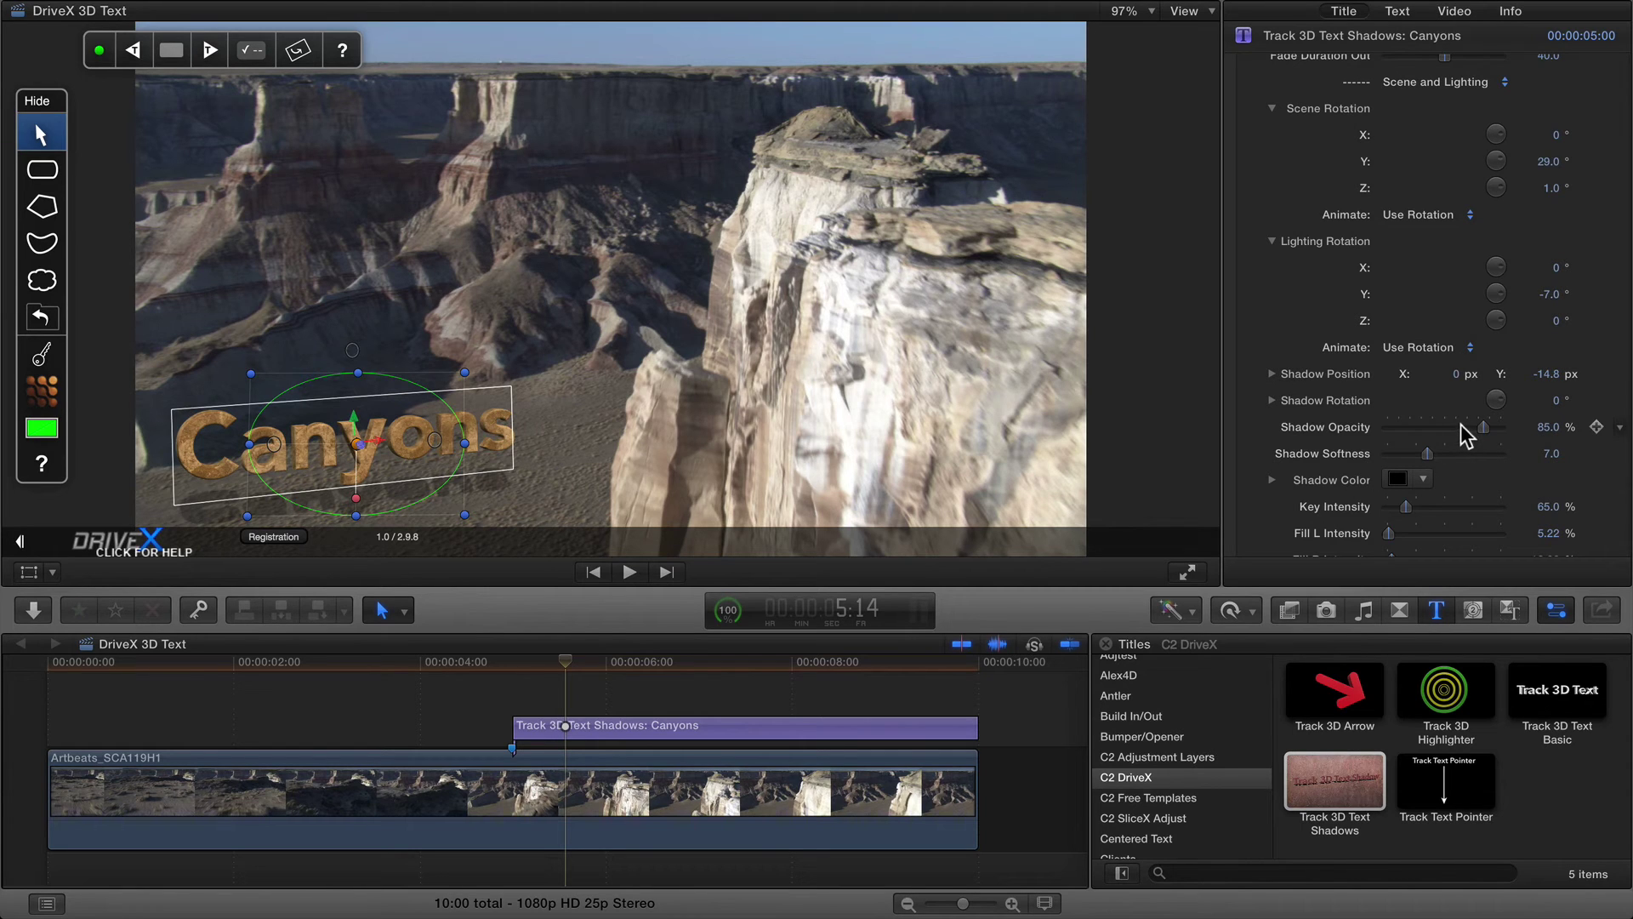
Set Key 95.68%, Fill L 43.39%, Fill R 16.79%, shadow opacity 66.51%, then reselect the title clip.
{"action": "scroll", "coordinate": [1444, 456], "scroll_direction": "down", "scroll_amount": 2}
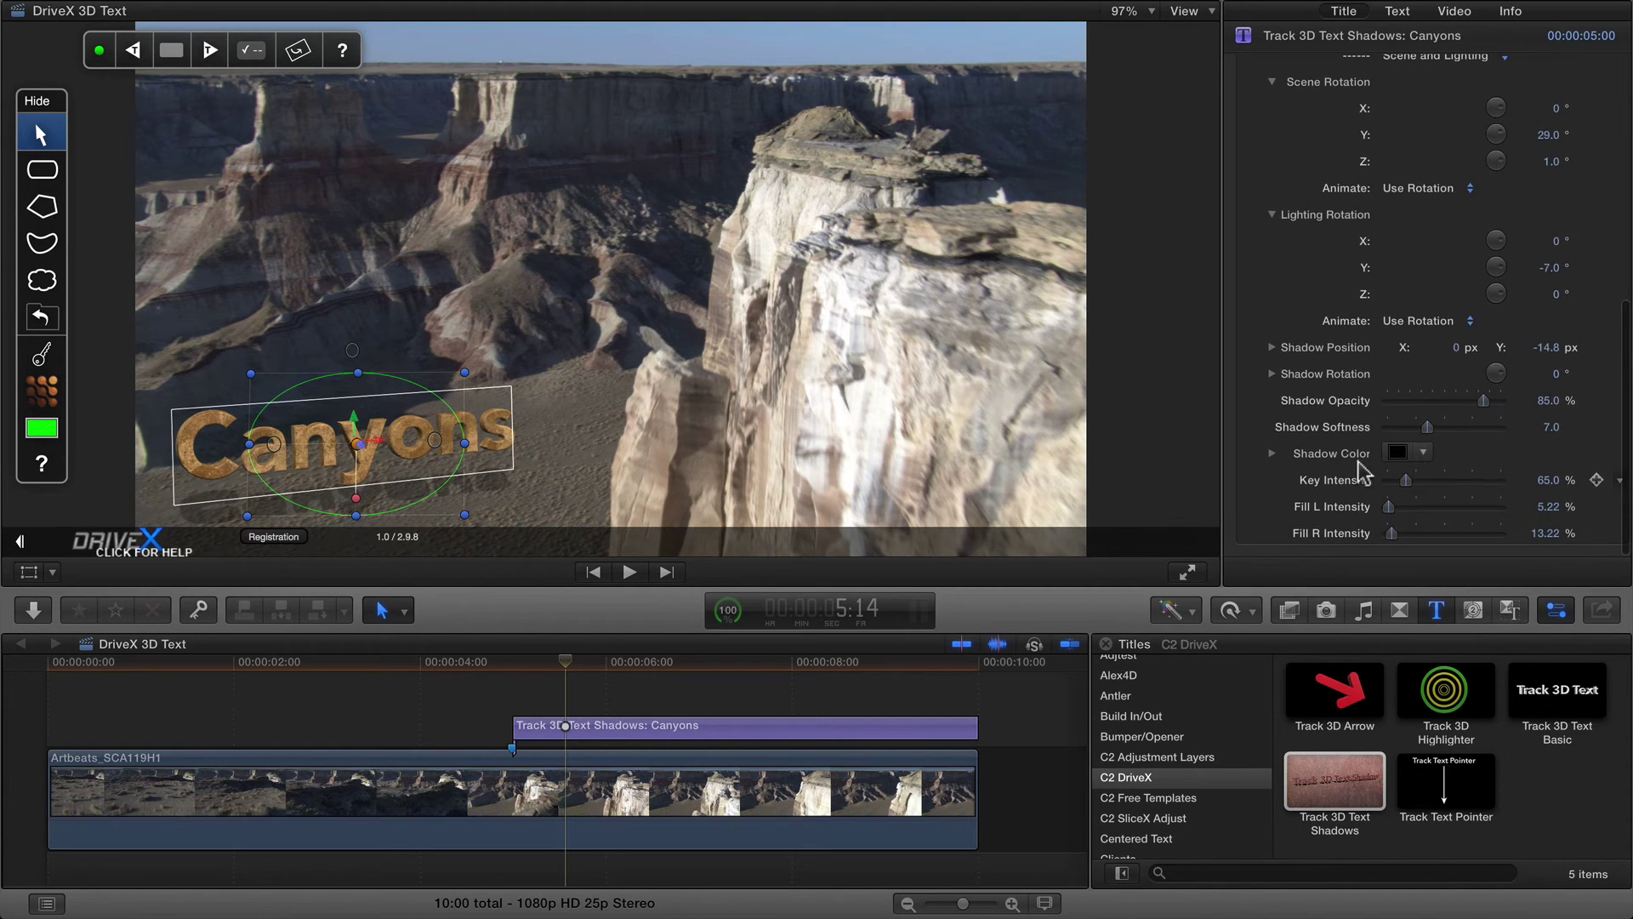
{"action": "mouse_move", "coordinate": [1406, 482]}
{"action": "left_mouse_down"}
{"action": "mouse_move", "coordinate": [1438, 477]}
{"action": "mouse_move", "coordinate": [1394, 482]}
{"action": "mouse_move", "coordinate": [1415, 481]}
{"action": "mouse_move", "coordinate": [1427, 506]}
{"action": "mouse_move", "coordinate": [1400, 507]}
{"action": "left_mouse_up"}
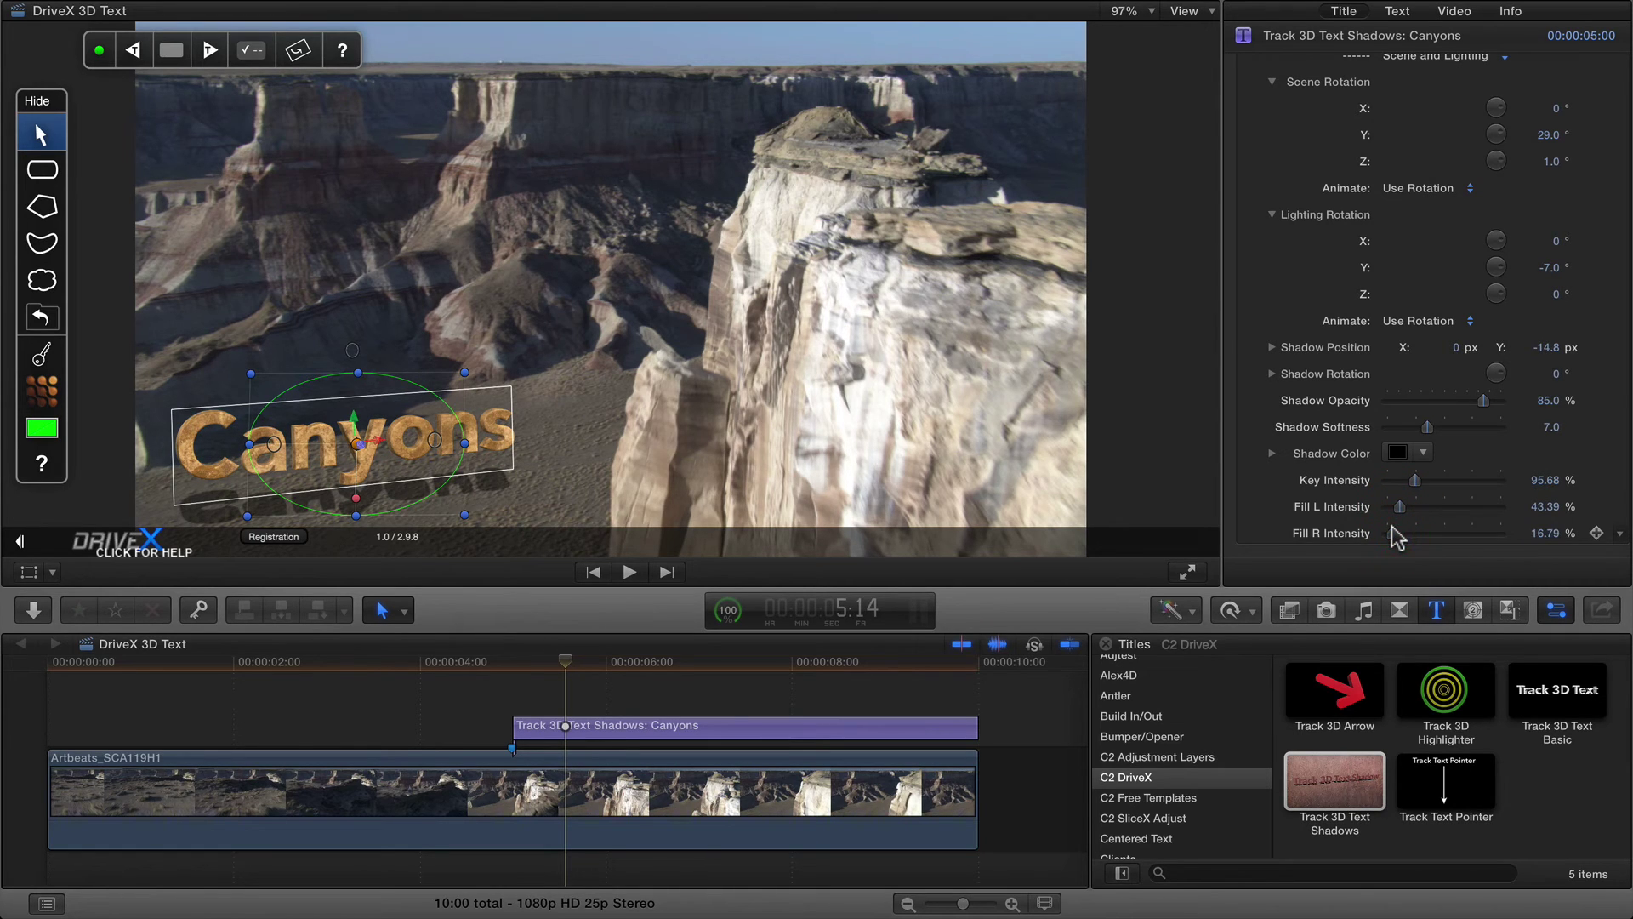
{"action": "left_click_drag", "start_coordinate": [1480, 398], "coordinate": [1456, 401]}
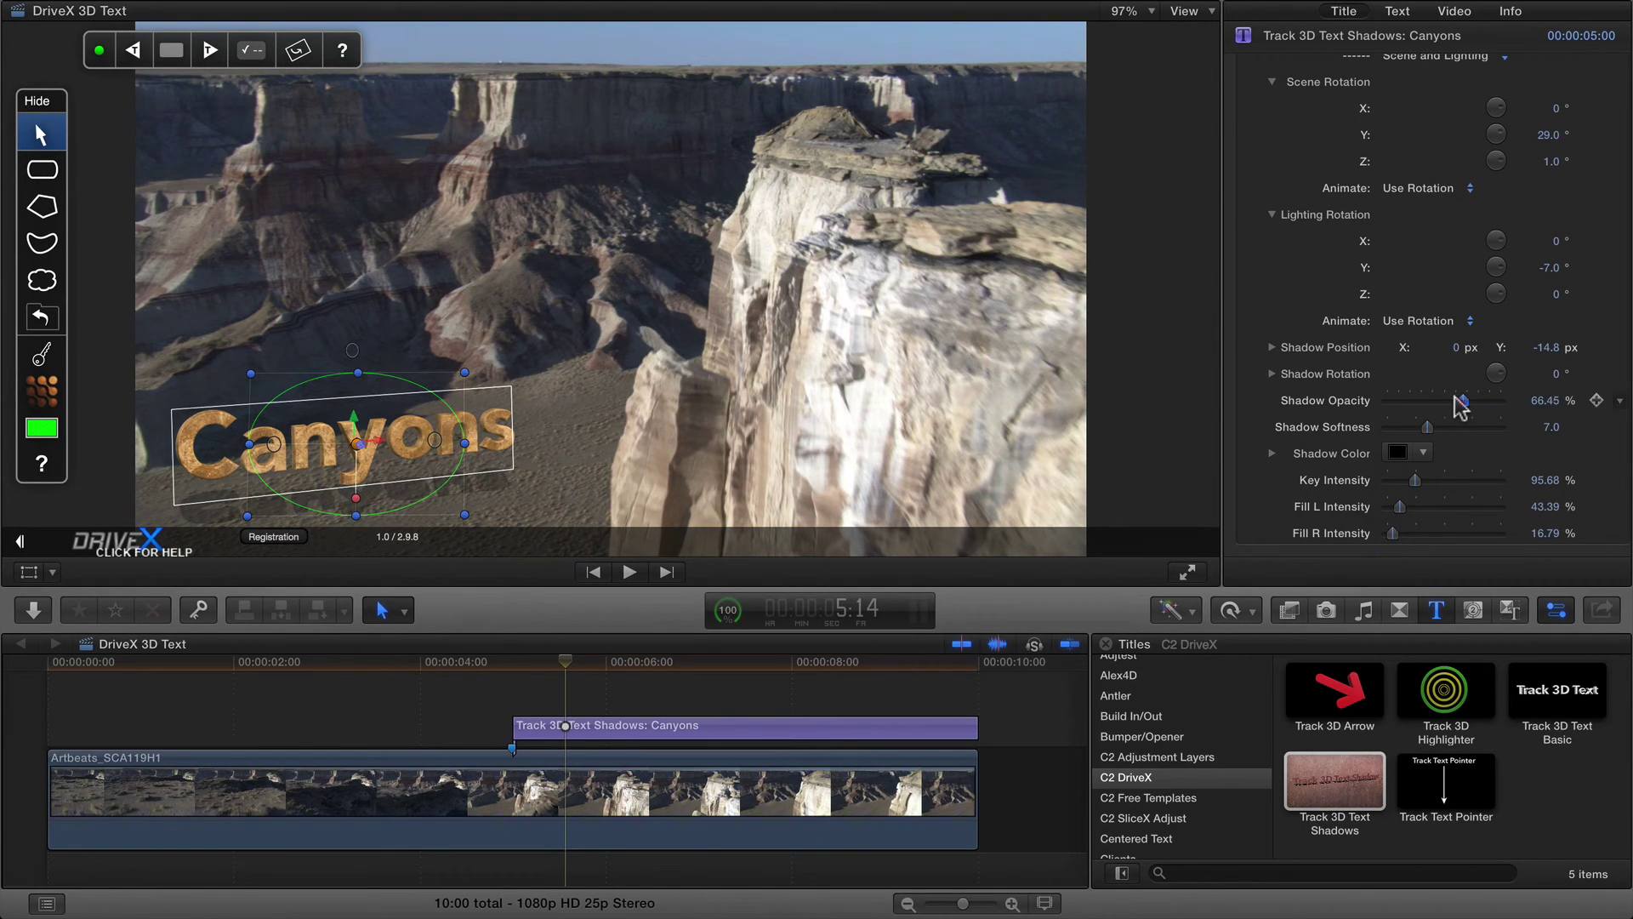
{"action": "left_click", "coordinate": [1462, 400]}
{"action": "left_click", "coordinate": [542, 725]}
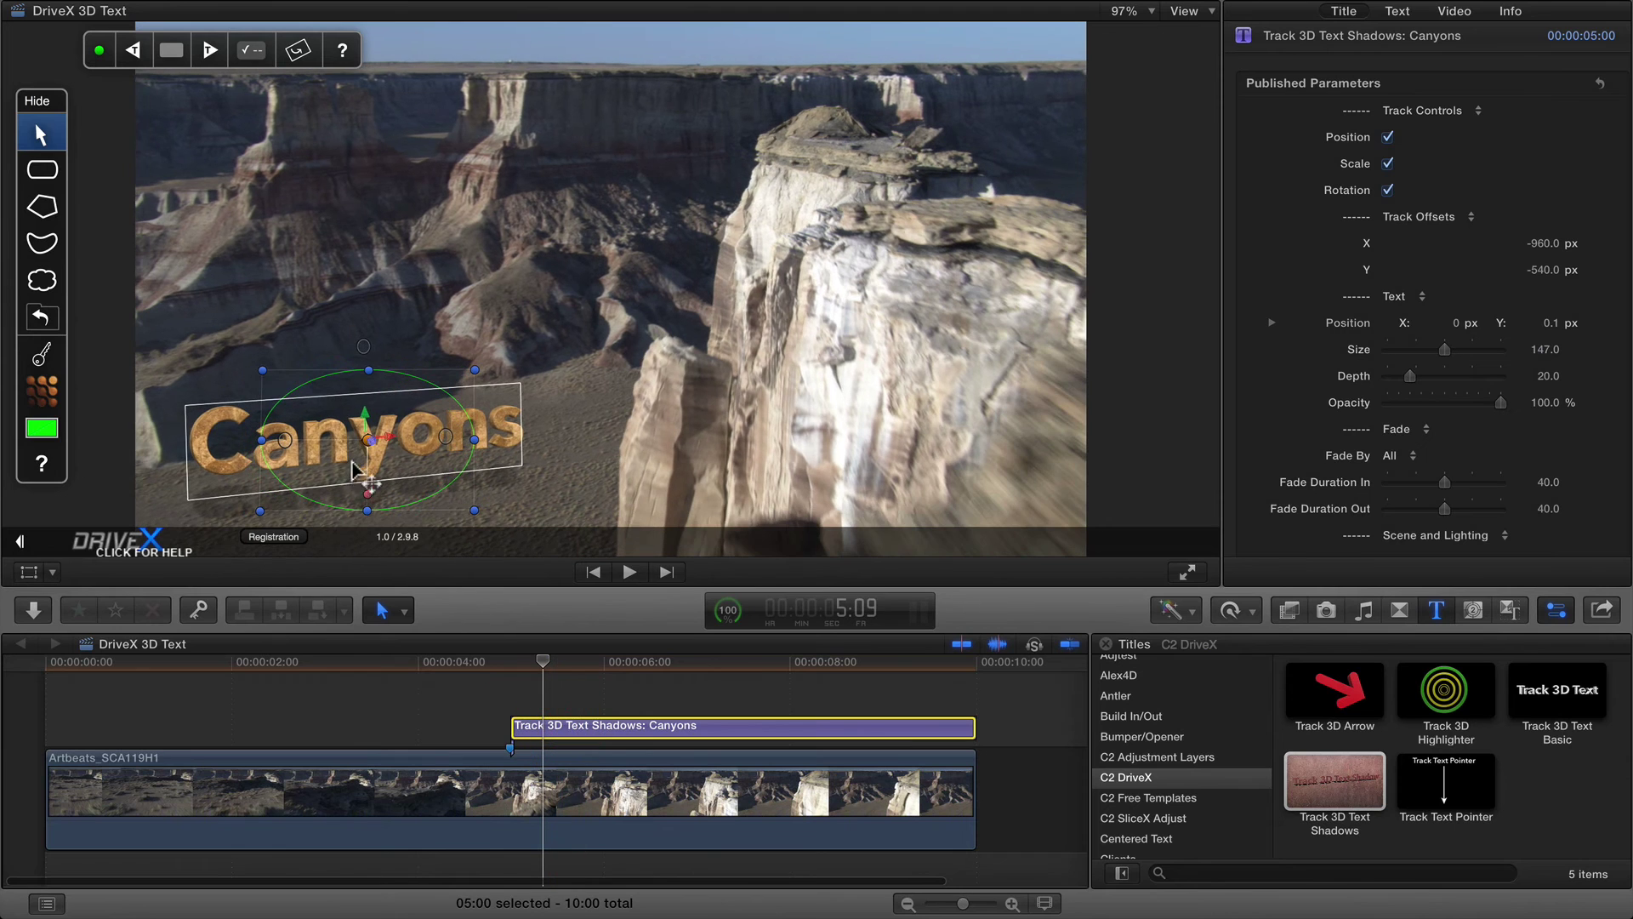
Expand Shadow Rotation for the Canyons title and set its X value to 114.3°.
{"action": "scroll", "coordinate": [1395, 392], "scroll_direction": "down", "scroll_amount": 10}
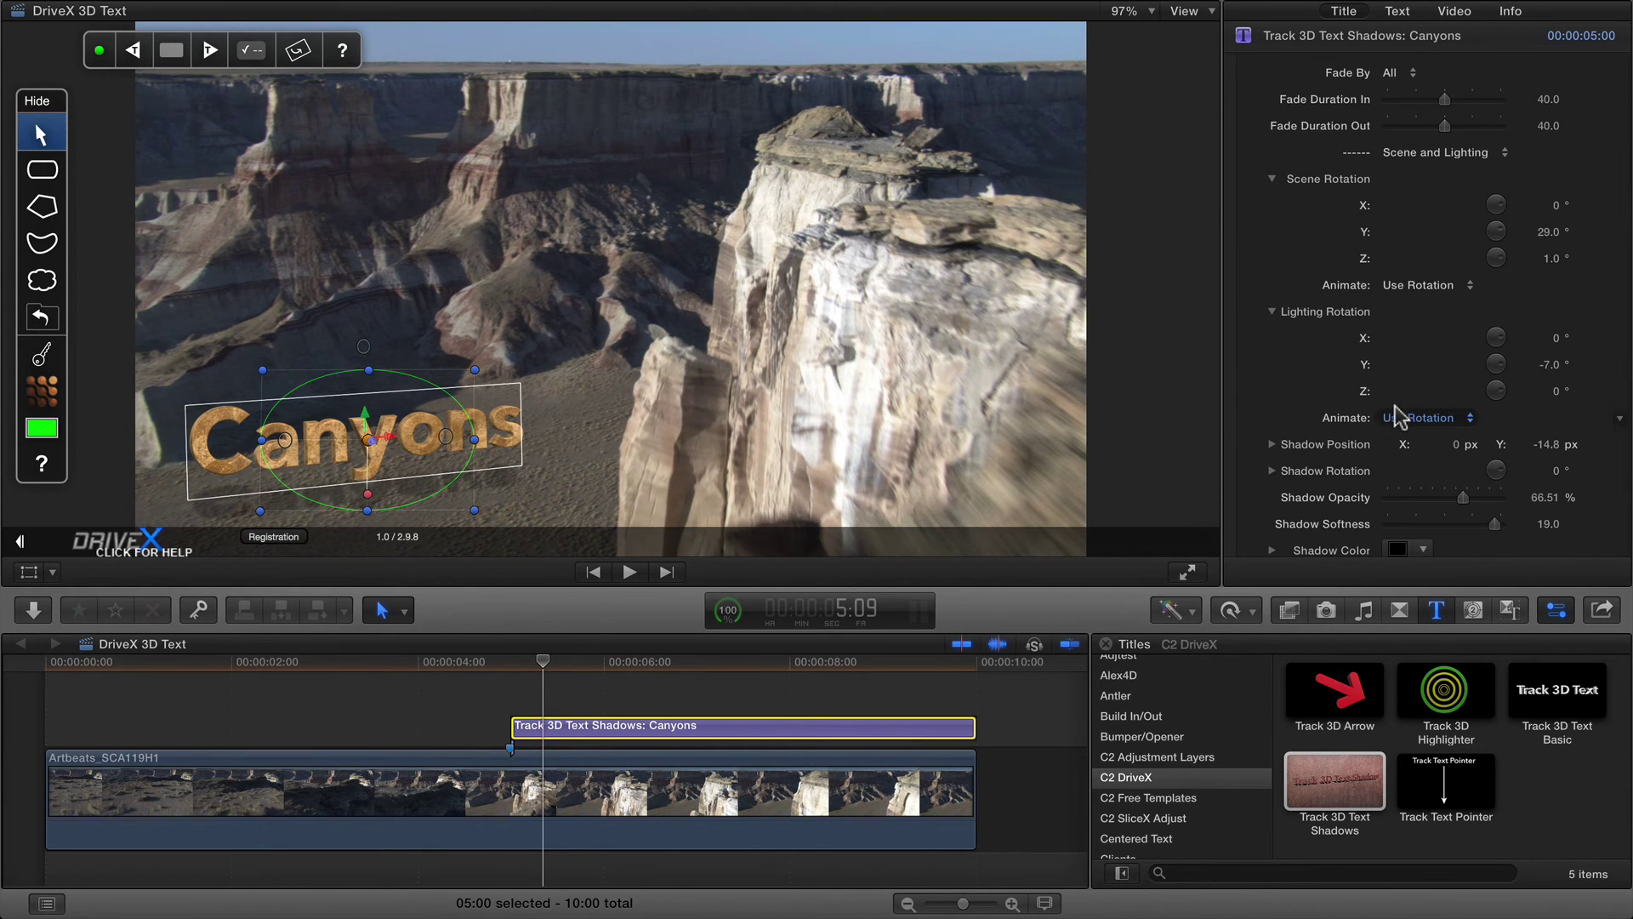
{"action": "scroll", "coordinate": [1327, 459], "scroll_direction": "down", "scroll_amount": 2}
{"action": "left_click", "coordinate": [1272, 426]}
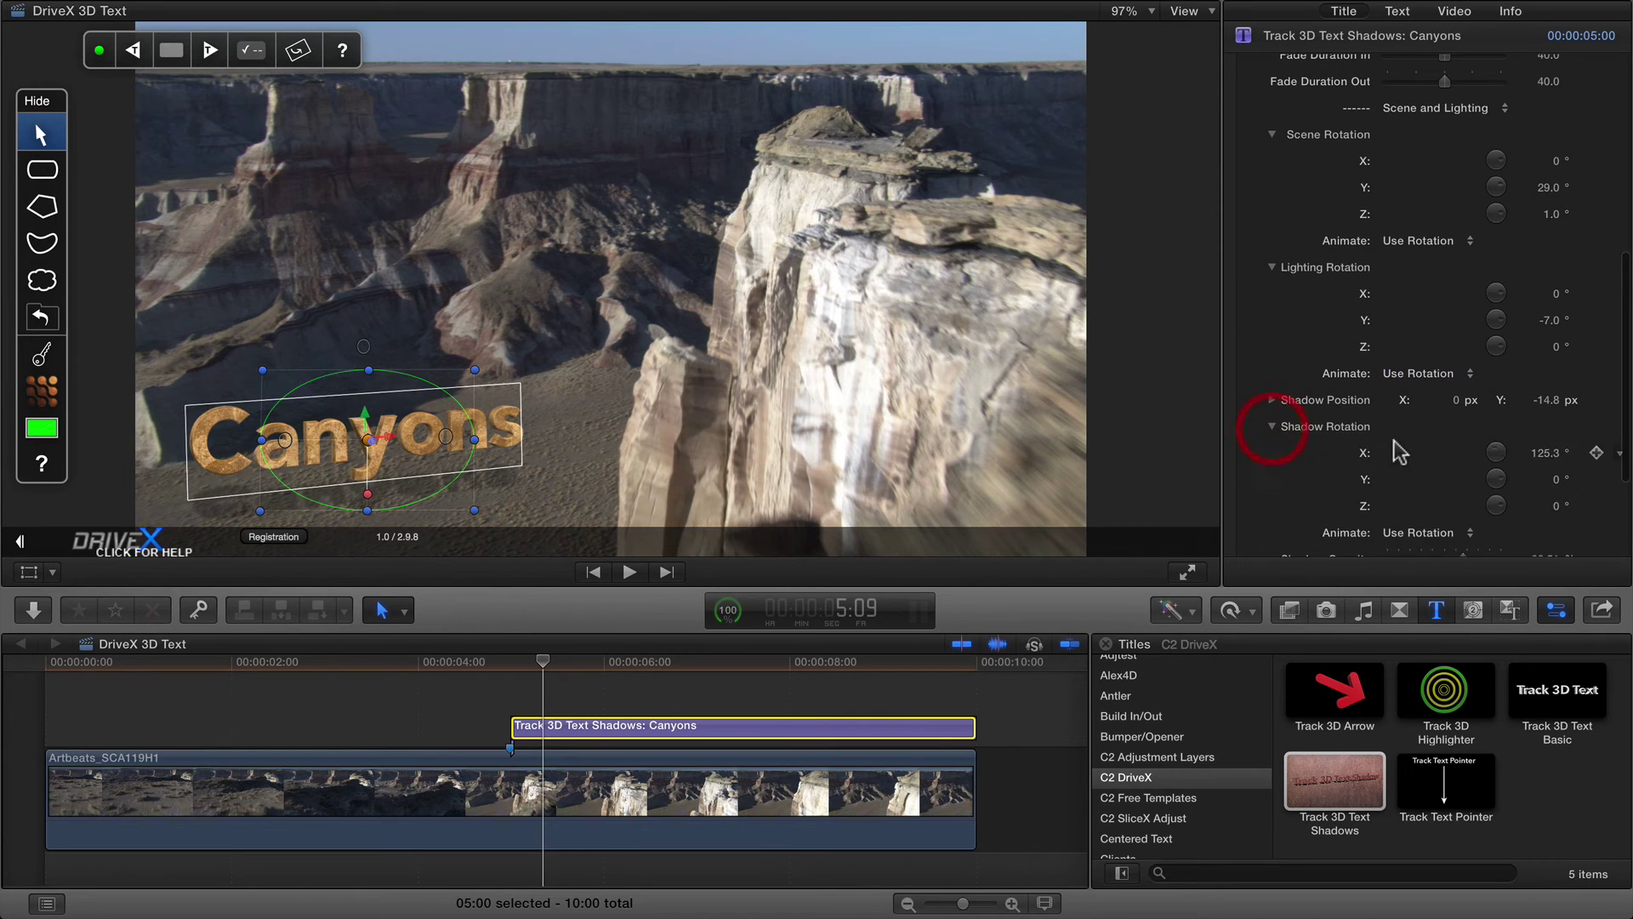
{"action": "scroll", "coordinate": [1395, 451], "scroll_direction": "down", "scroll_amount": 1}
{"action": "mouse_move", "coordinate": [1544, 426]}
{"action": "left_mouse_down"}
{"action": "mouse_move", "coordinate": [1573, 430]}
{"action": "mouse_move", "coordinate": [1528, 427]}
{"action": "left_mouse_up"}
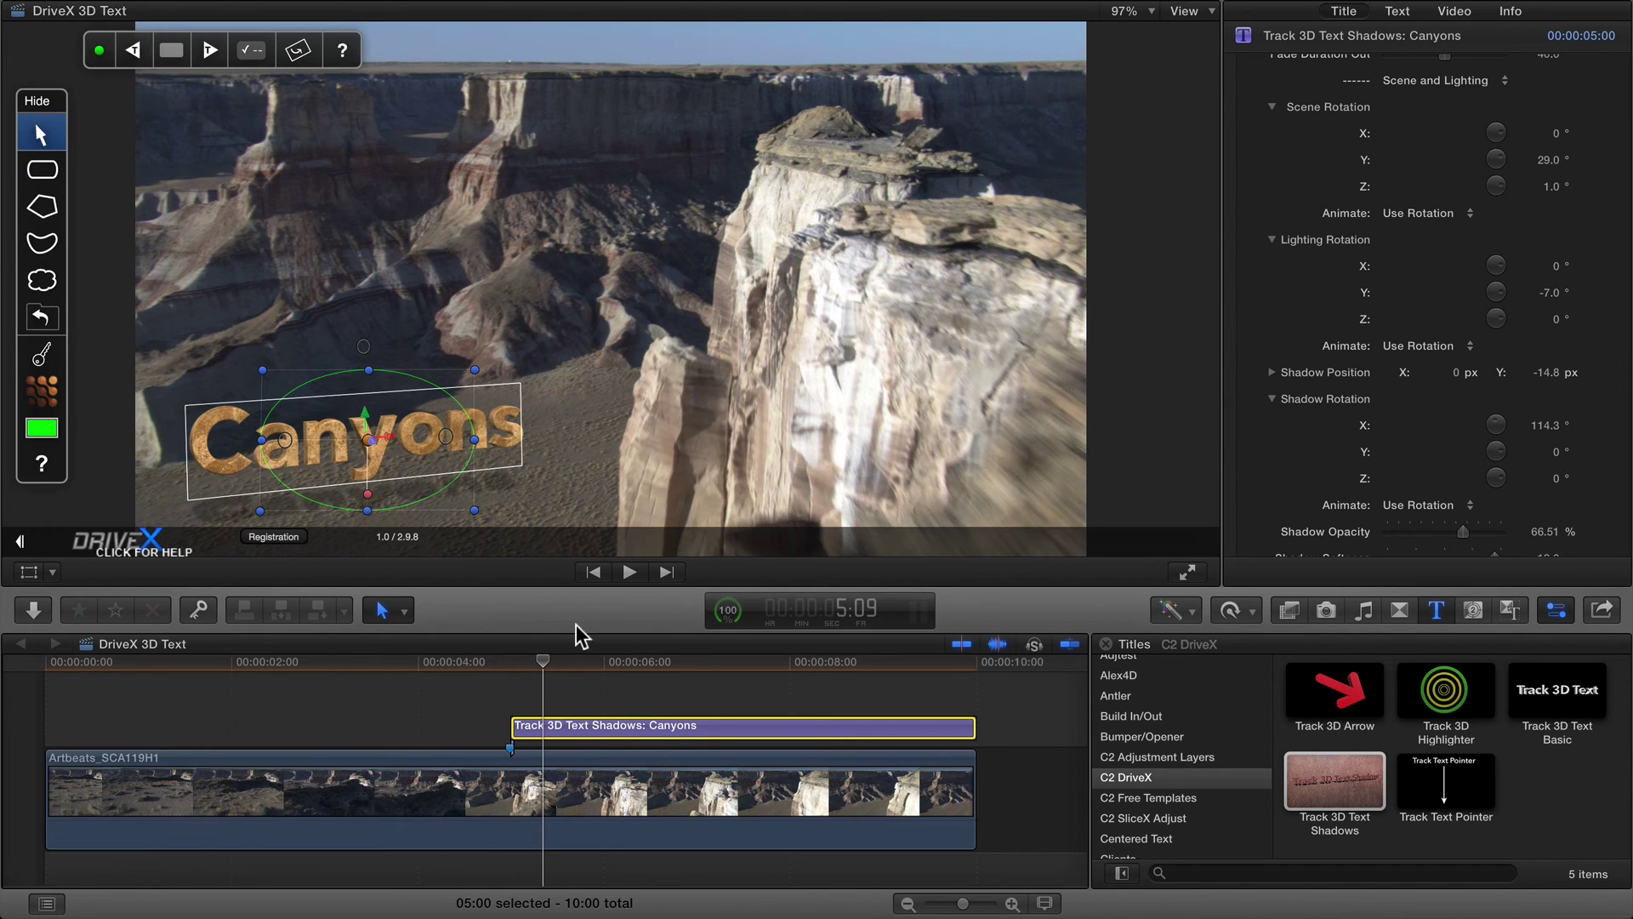
Draw a new elliptical DriveX tracking region on the canyon floor under the text, then return to 5:00.
{"action": "left_click", "coordinate": [43, 168]}
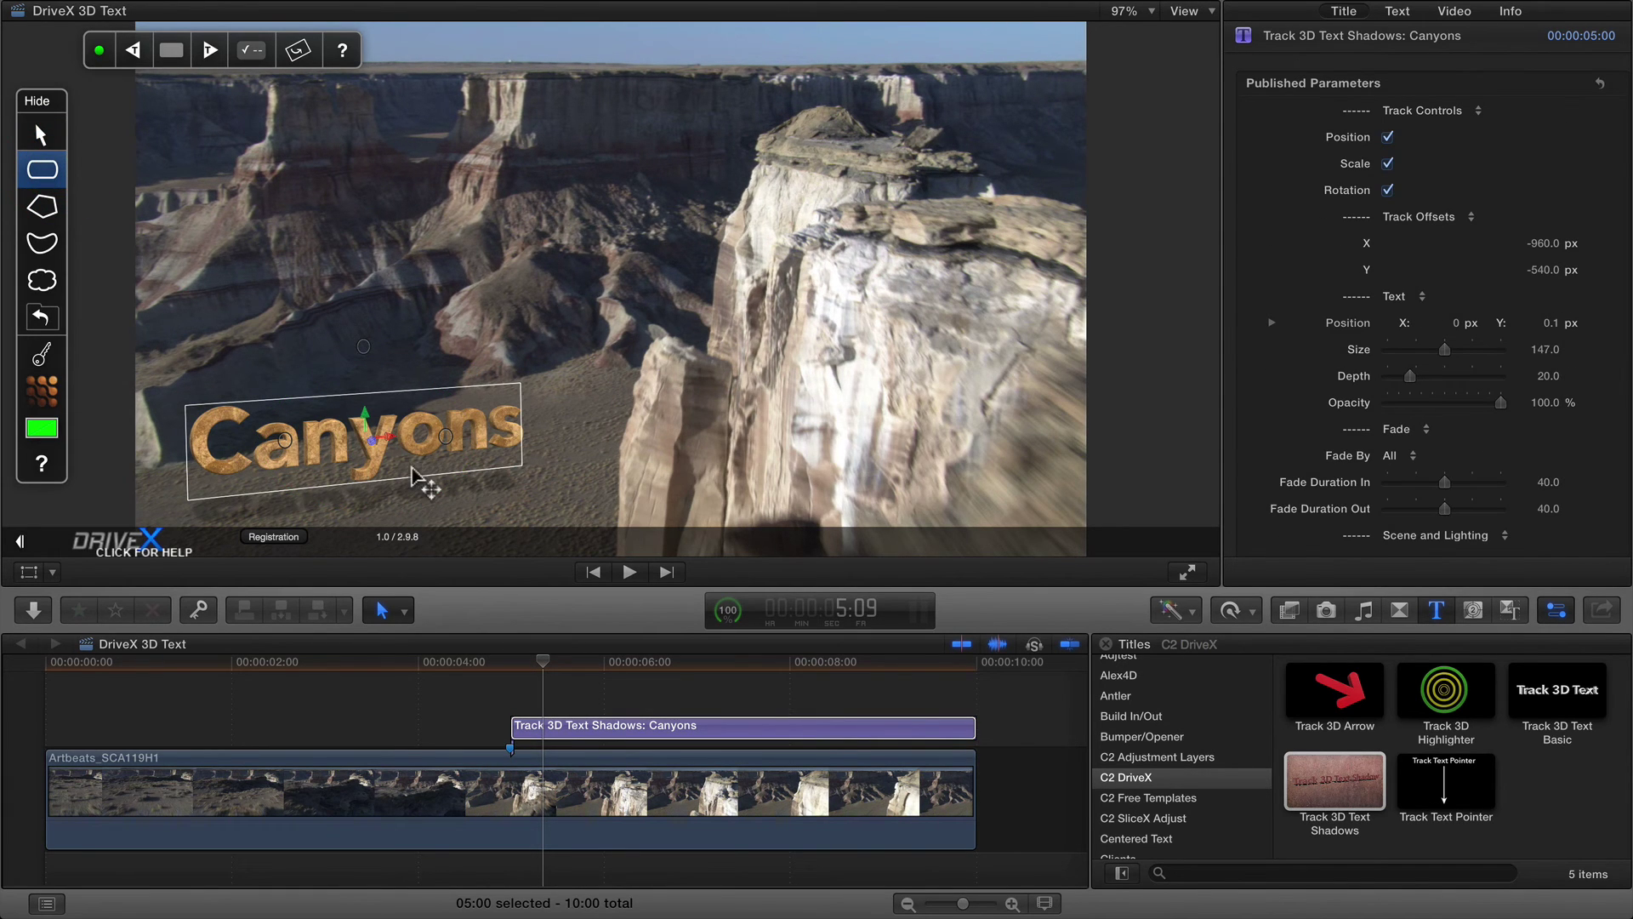
{"action": "left_click_drag", "start_coordinate": [411, 369], "coordinate": [455, 370]}
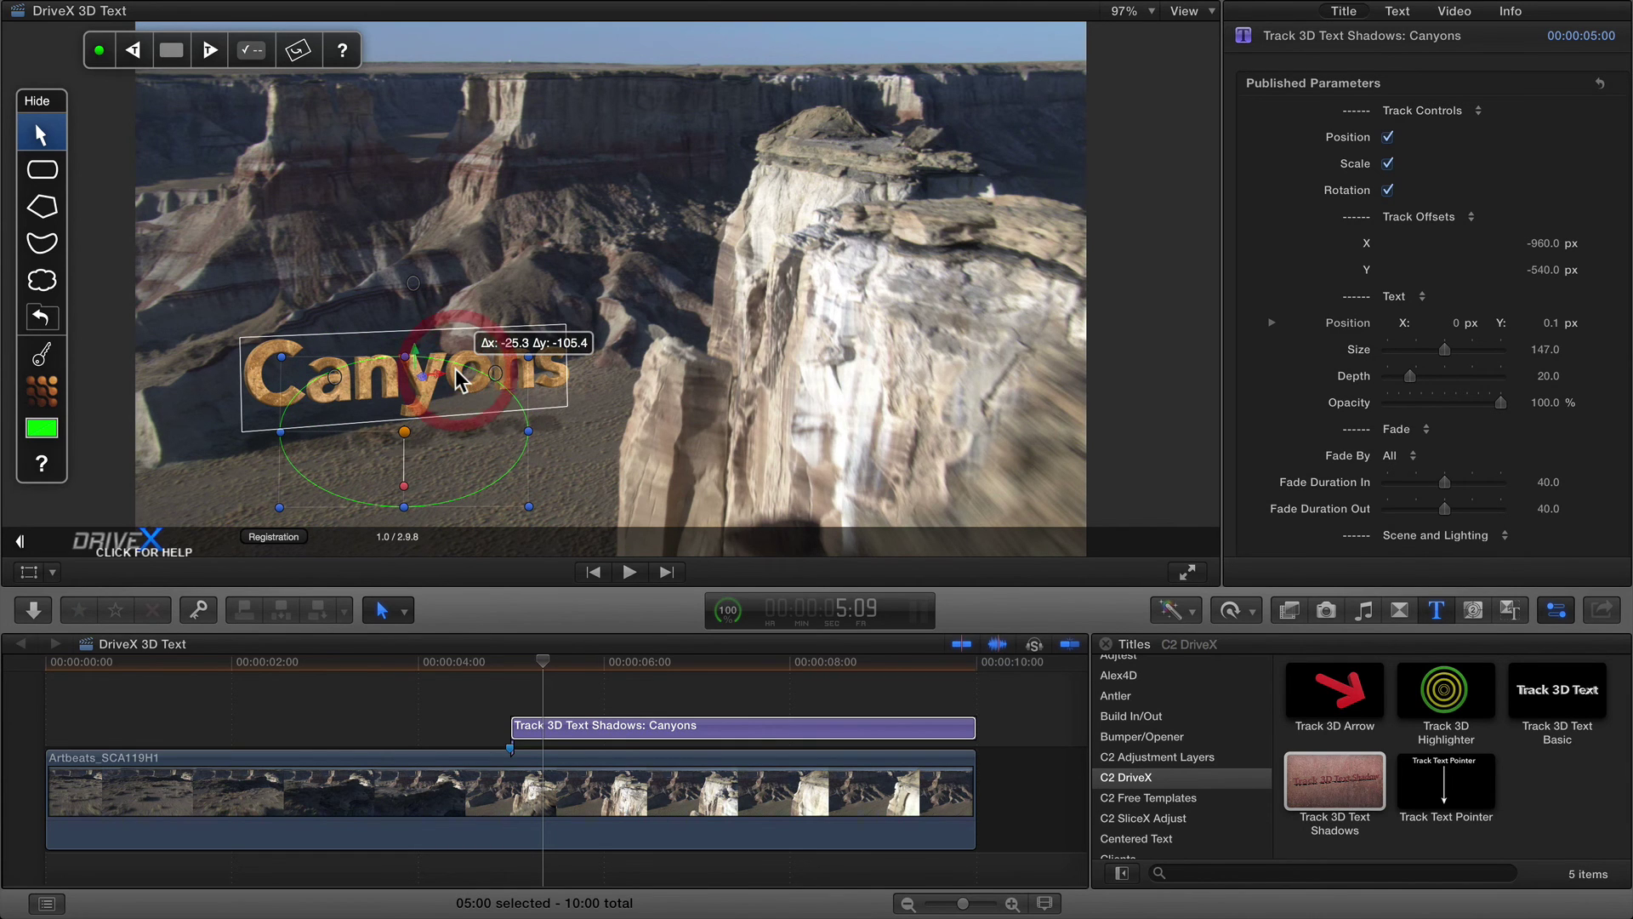
{"action": "left_click", "coordinate": [513, 666]}
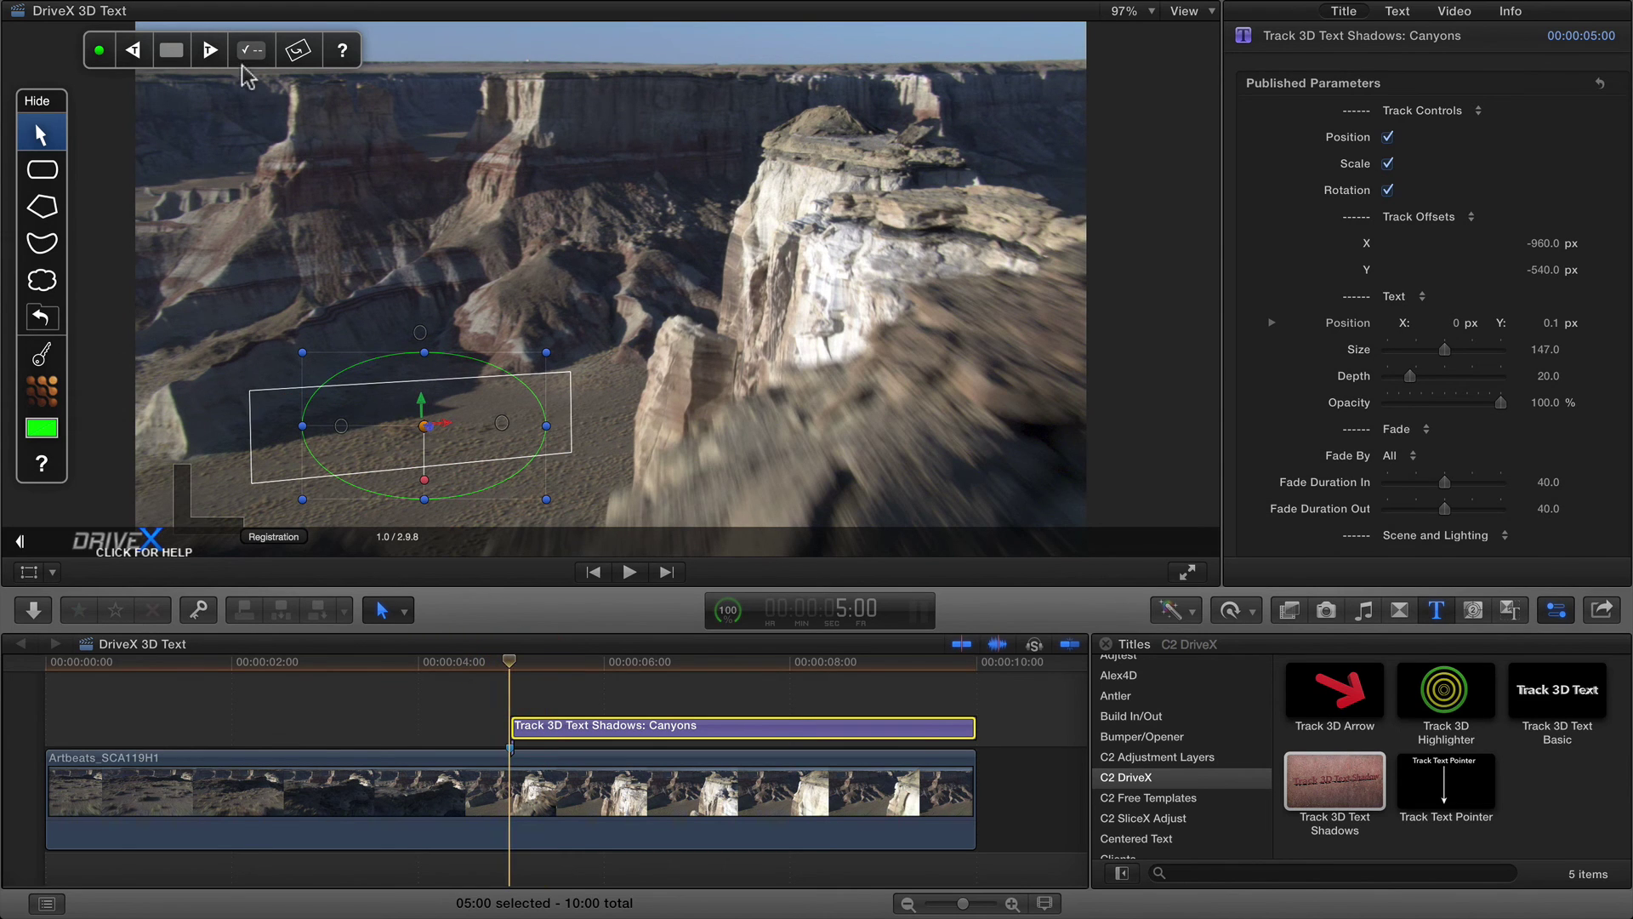
Track the redrawn canyon floor region forward from the title's 5-second start.
{"action": "left_click", "coordinate": [211, 50]}
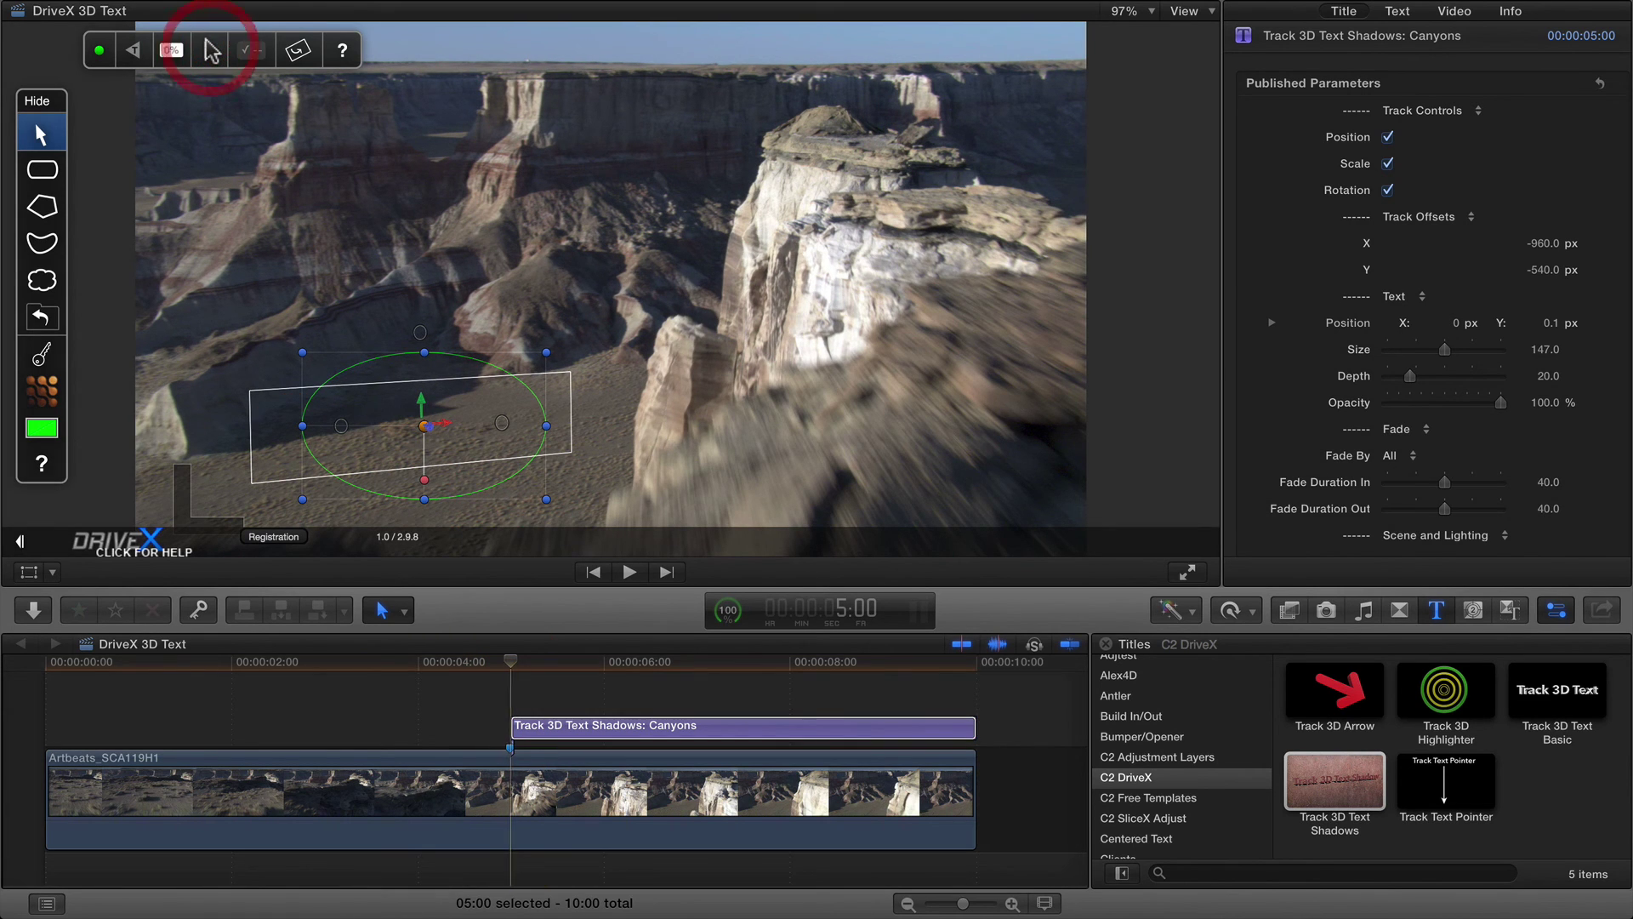